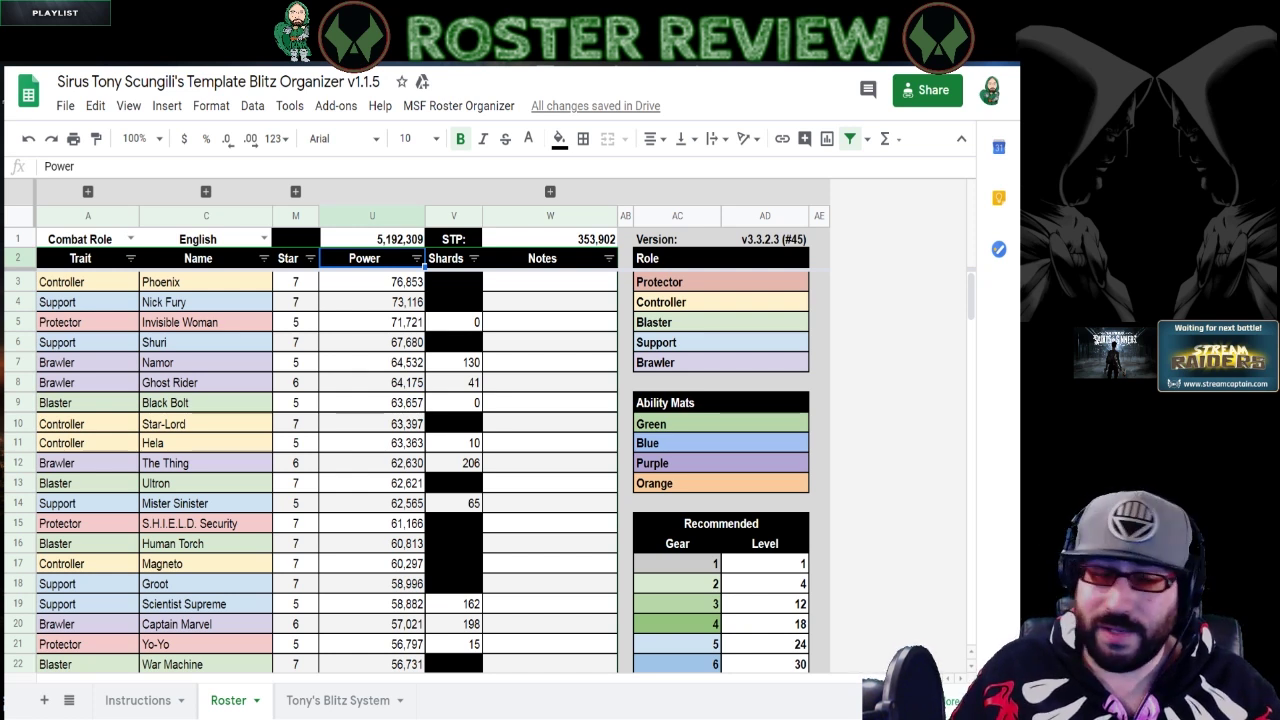
- Review the highest-power characters in the Roster sheet, including Invisible Woman, Namor, Black Bolt and Hela
click(247, 326)
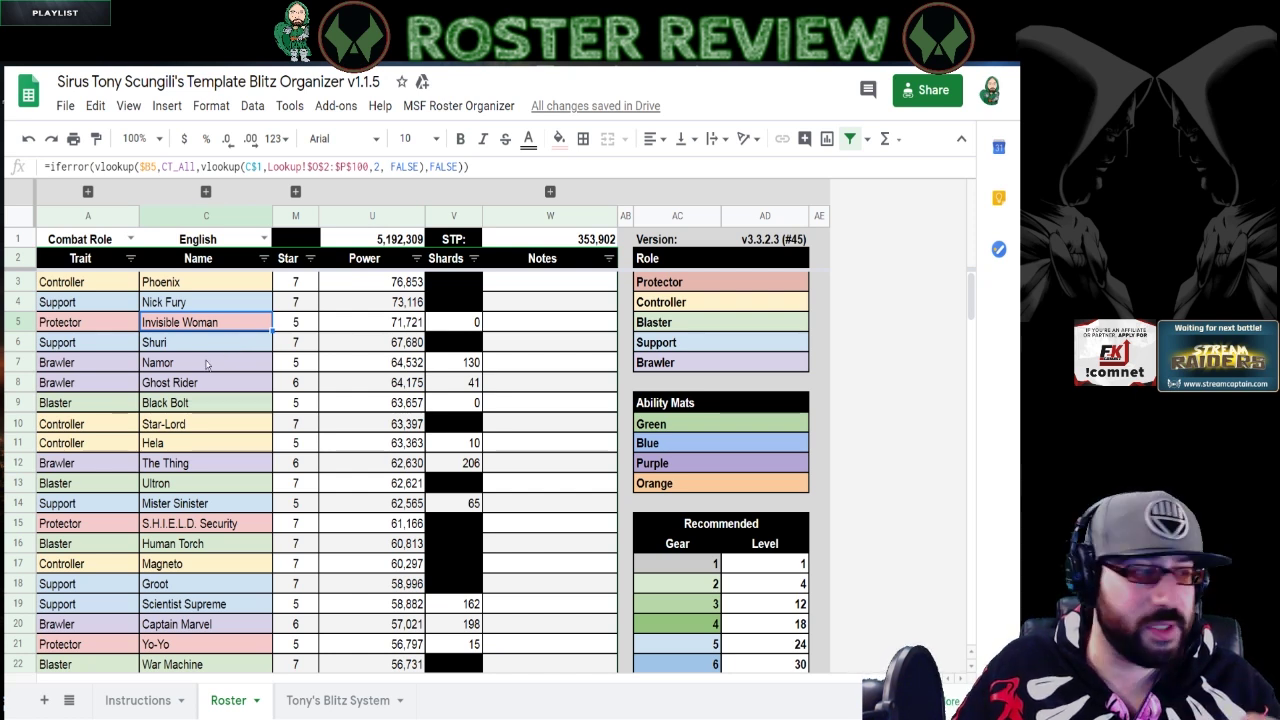
click(207, 363)
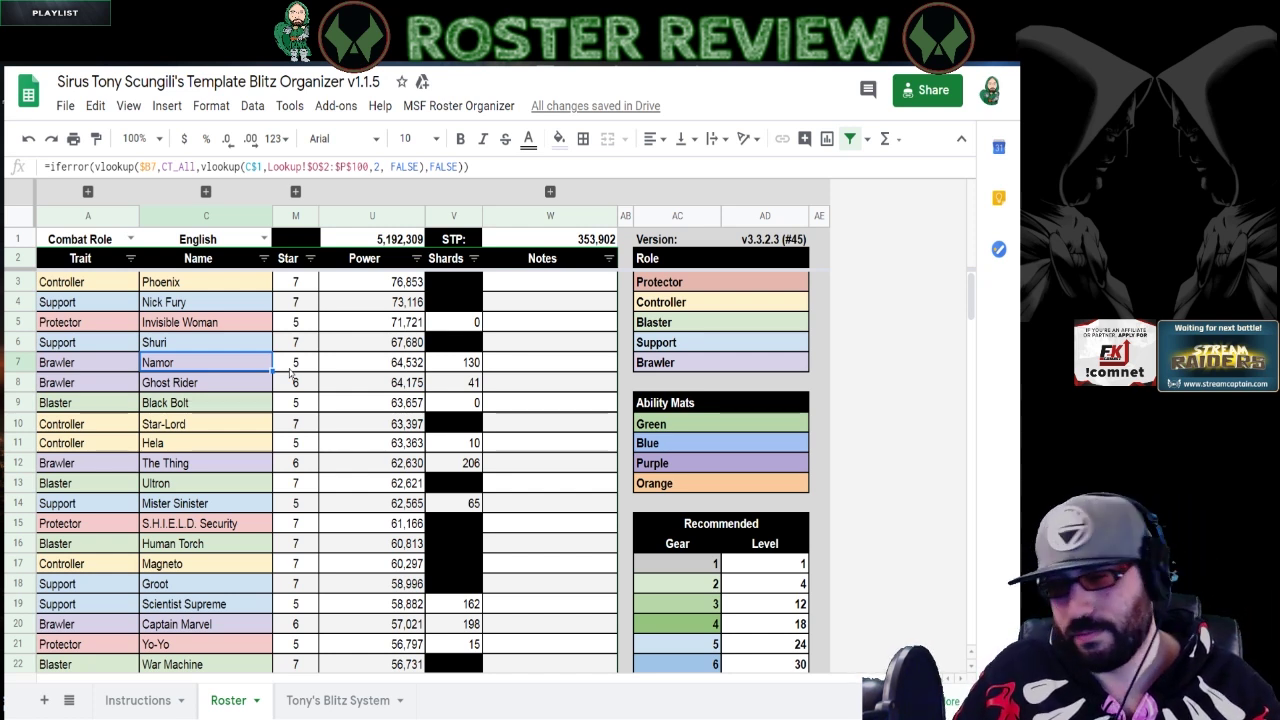
click(215, 410)
click(175, 389)
click(203, 405)
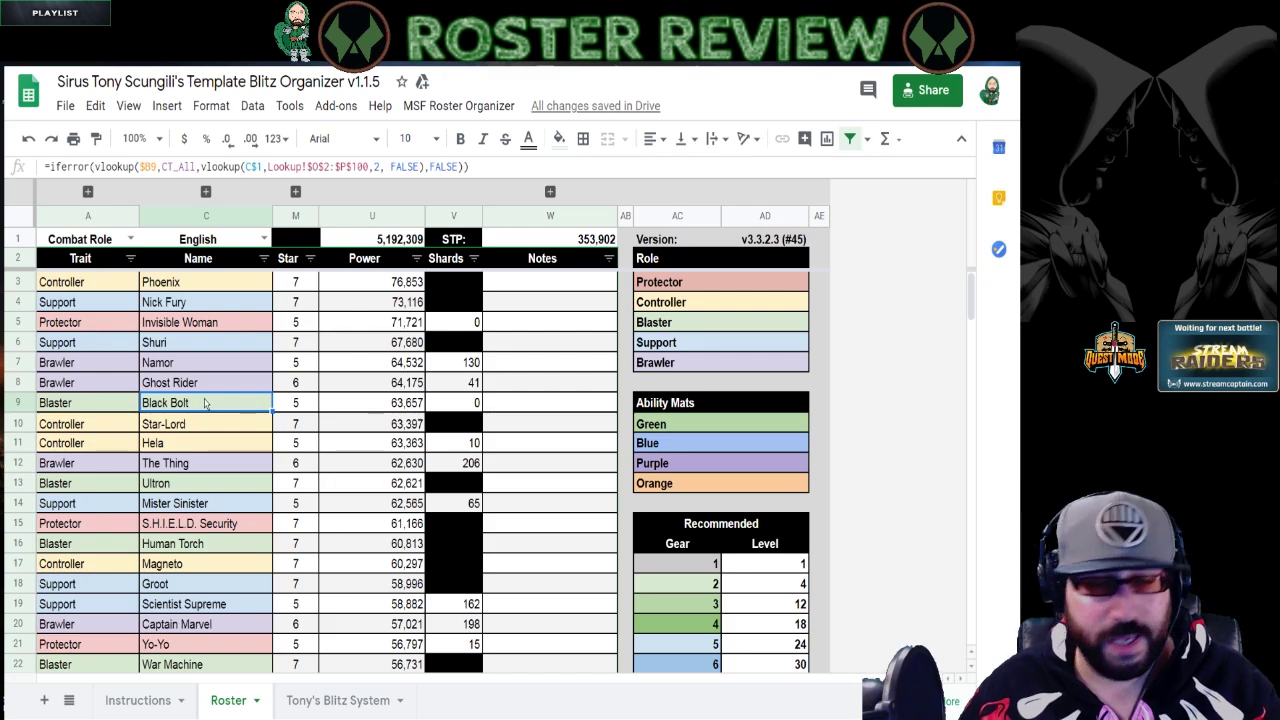
click(214, 442)
- Examine the lowest-power characters at the end of the roster, including Red Skull and Toad, with their stars and shards
scroll(214, 442, down, 15)
scroll(214, 442, down, 20)
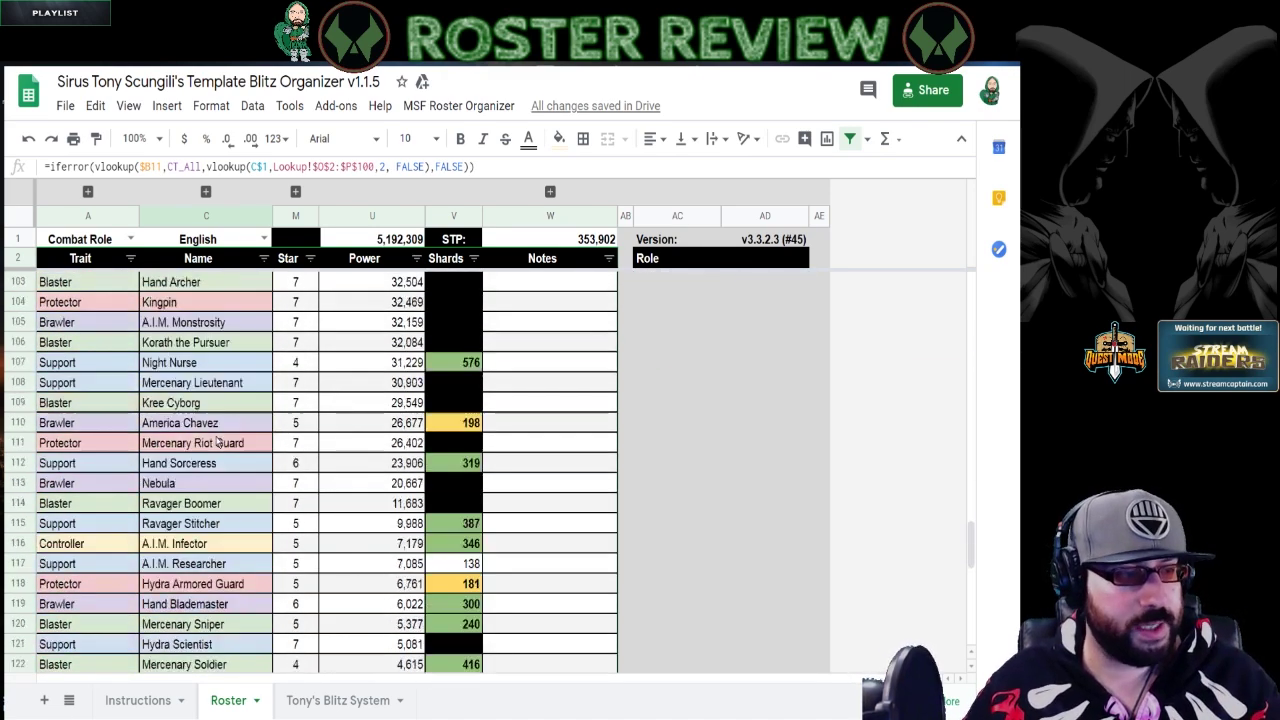
click(202, 387)
click(198, 404)
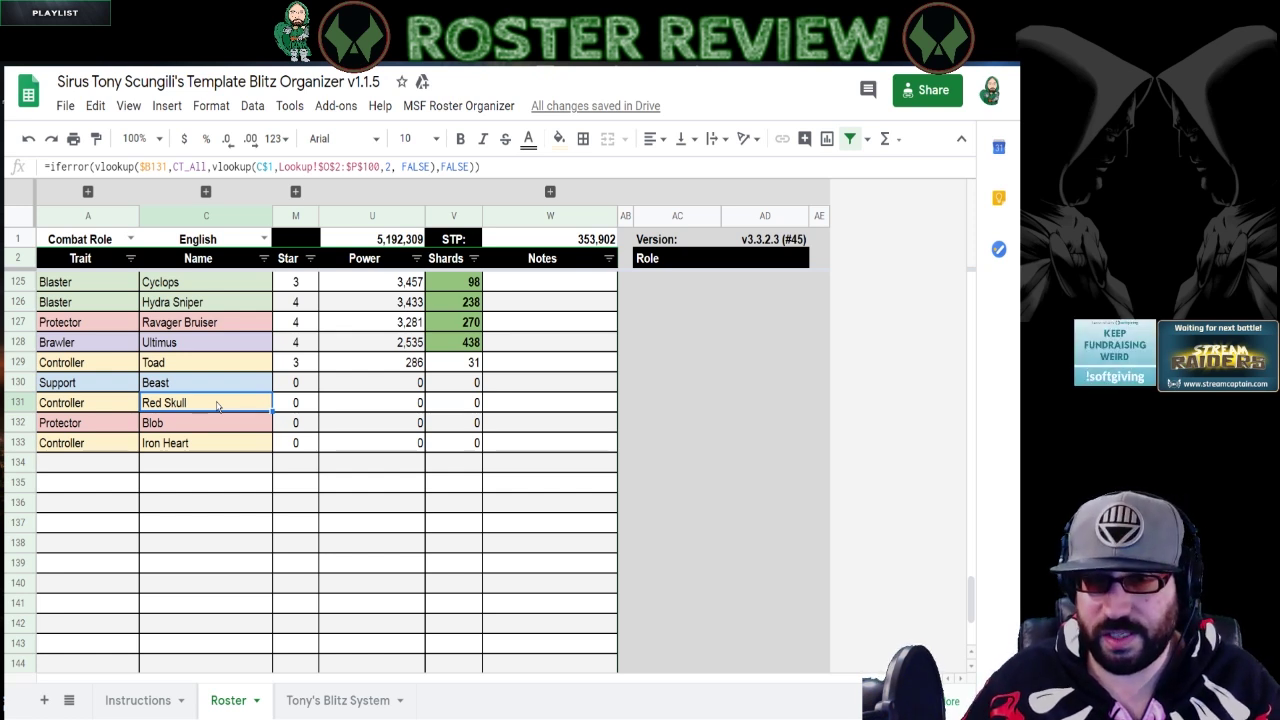
click(200, 367)
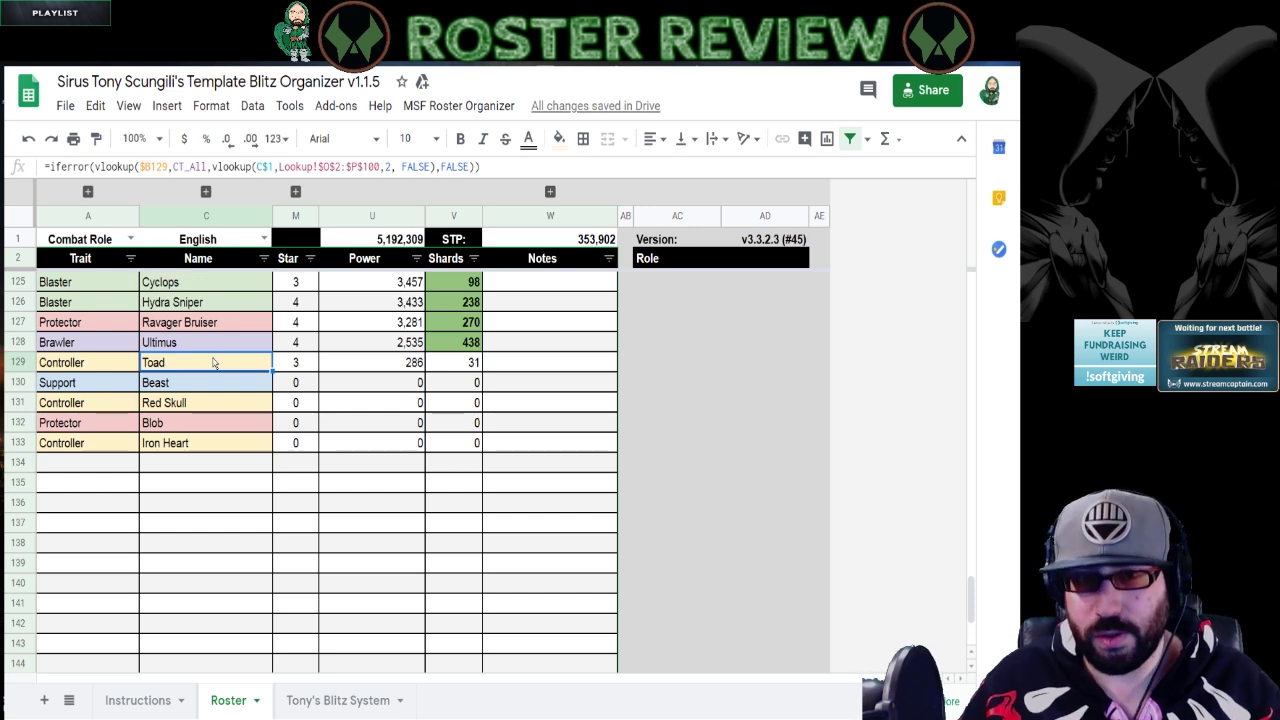
scroll(264, 540, up, 2)
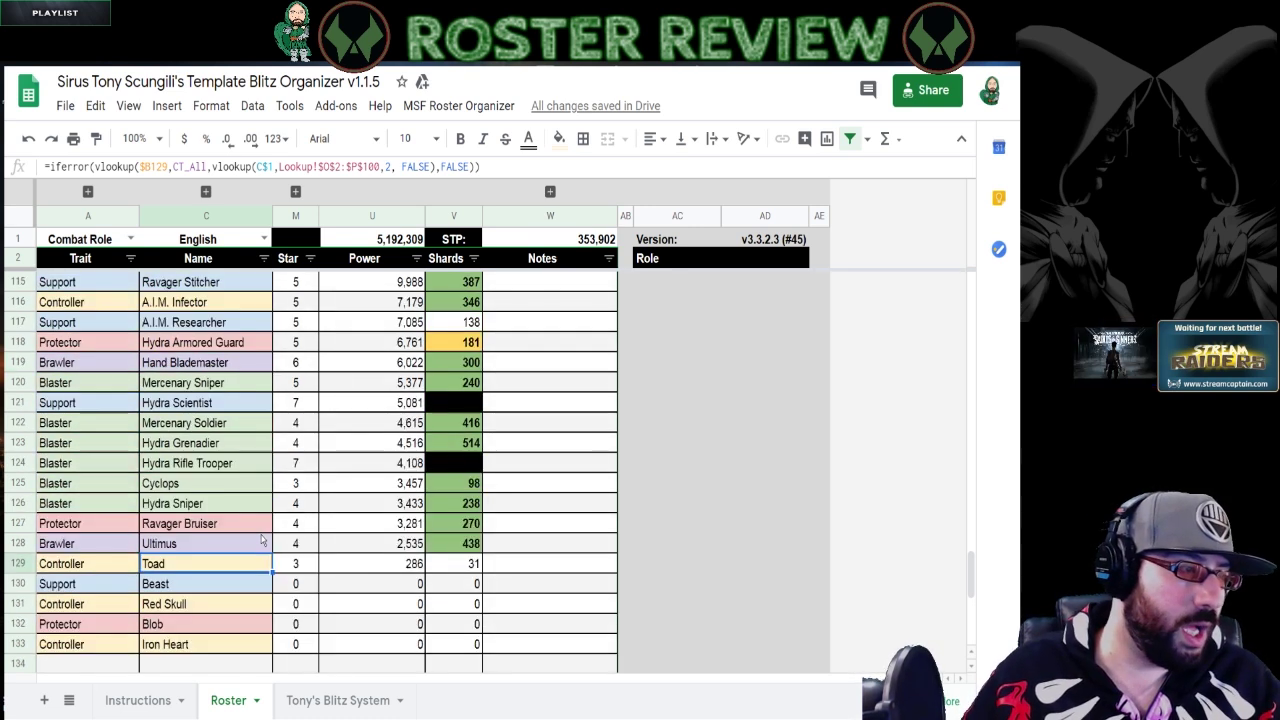
scroll(188, 521, down, 1)
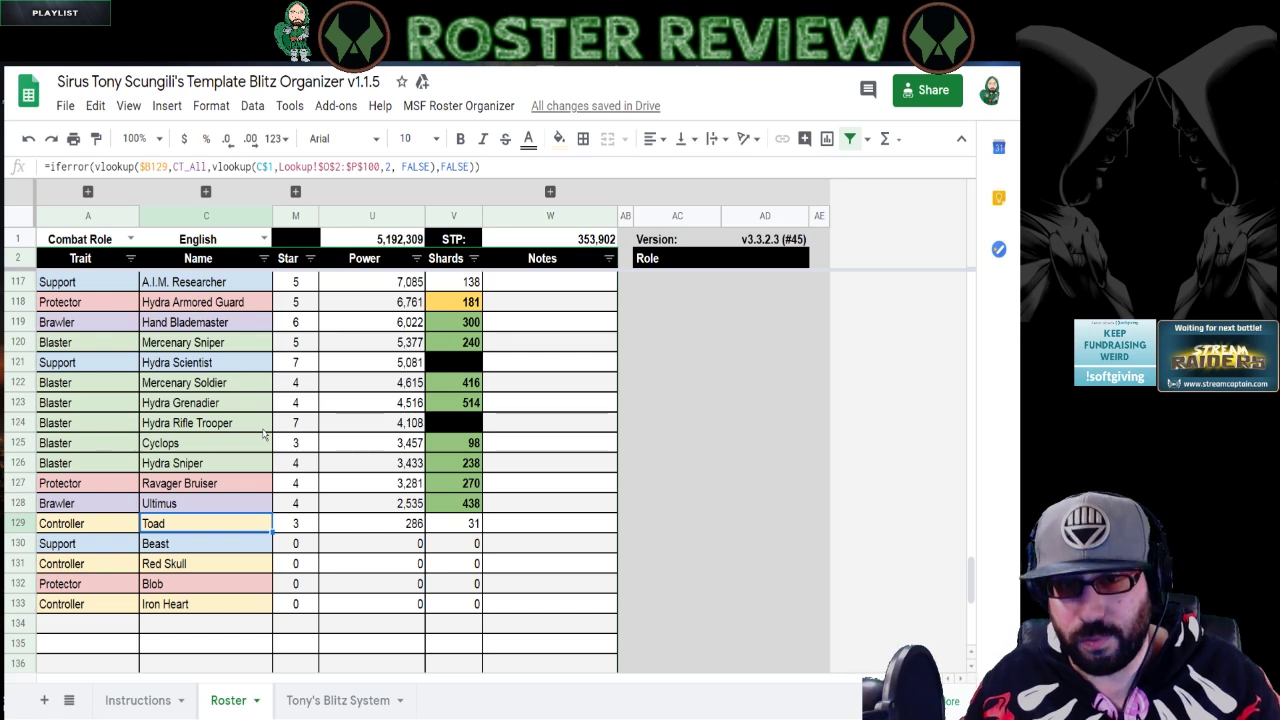
- Open the Blitz System sheet and look over its available characters, tier tables and team blocks
click(310, 700)
scroll(182, 587, down, 3)
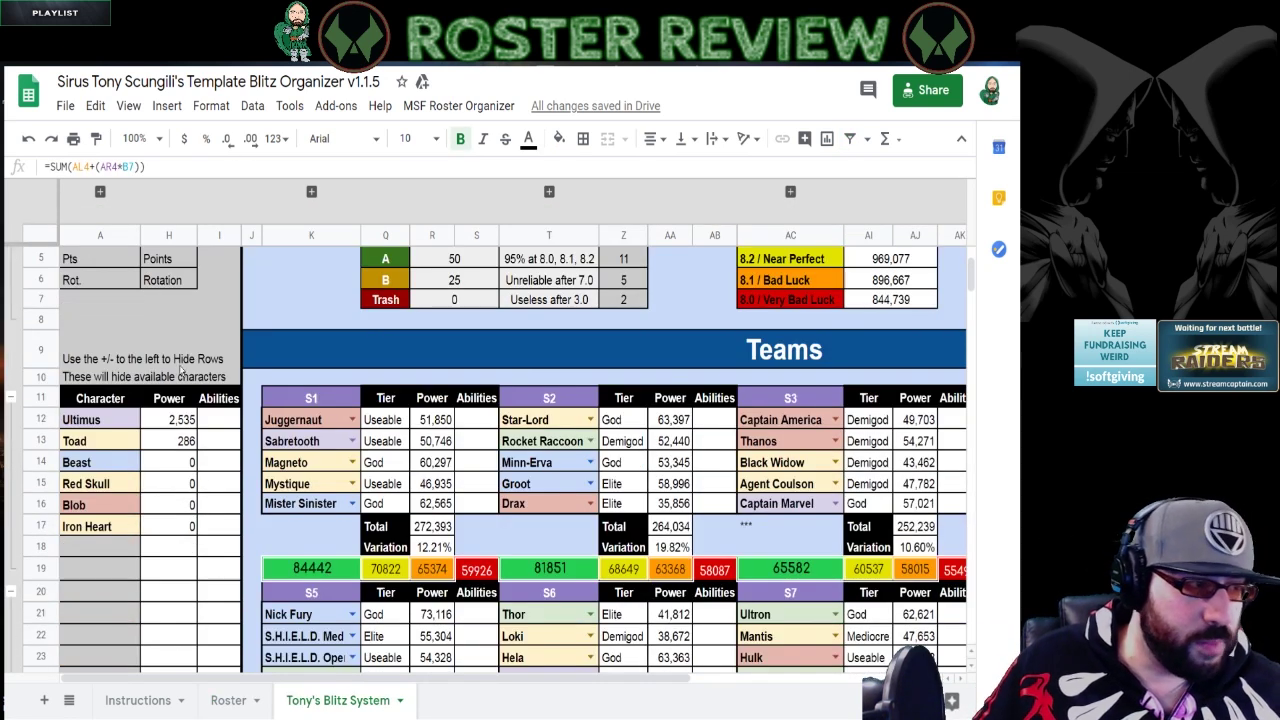
scroll(147, 352, up, 3)
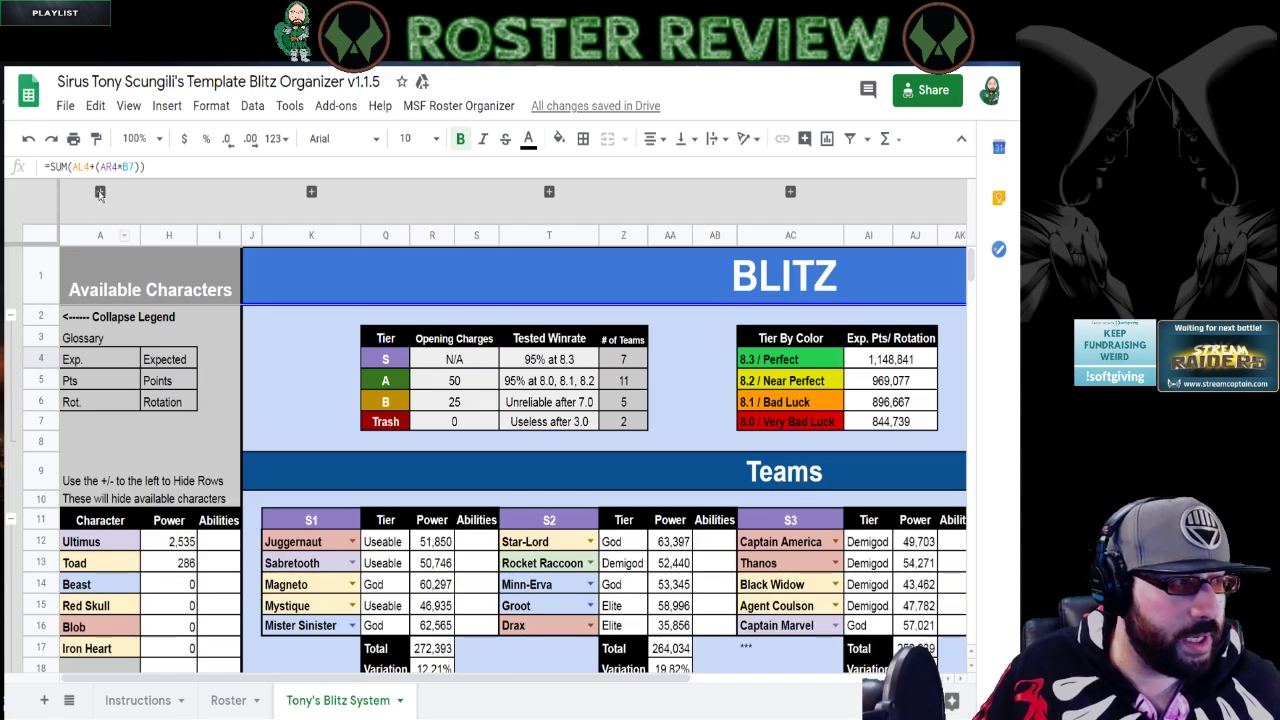
scroll(266, 410, down, 3)
scroll(266, 412, down, 2)
drag(405, 681, 565, 681)
scroll(377, 566, up, 3)
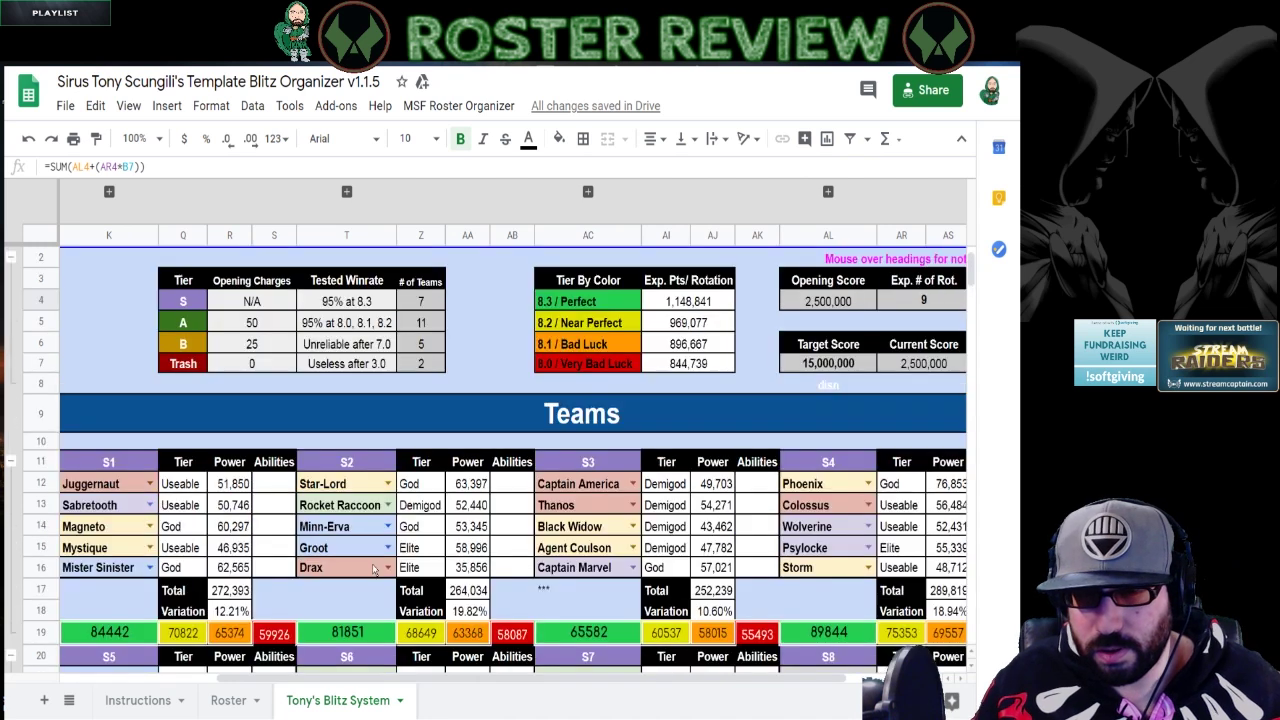
scroll(377, 566, up, 2)
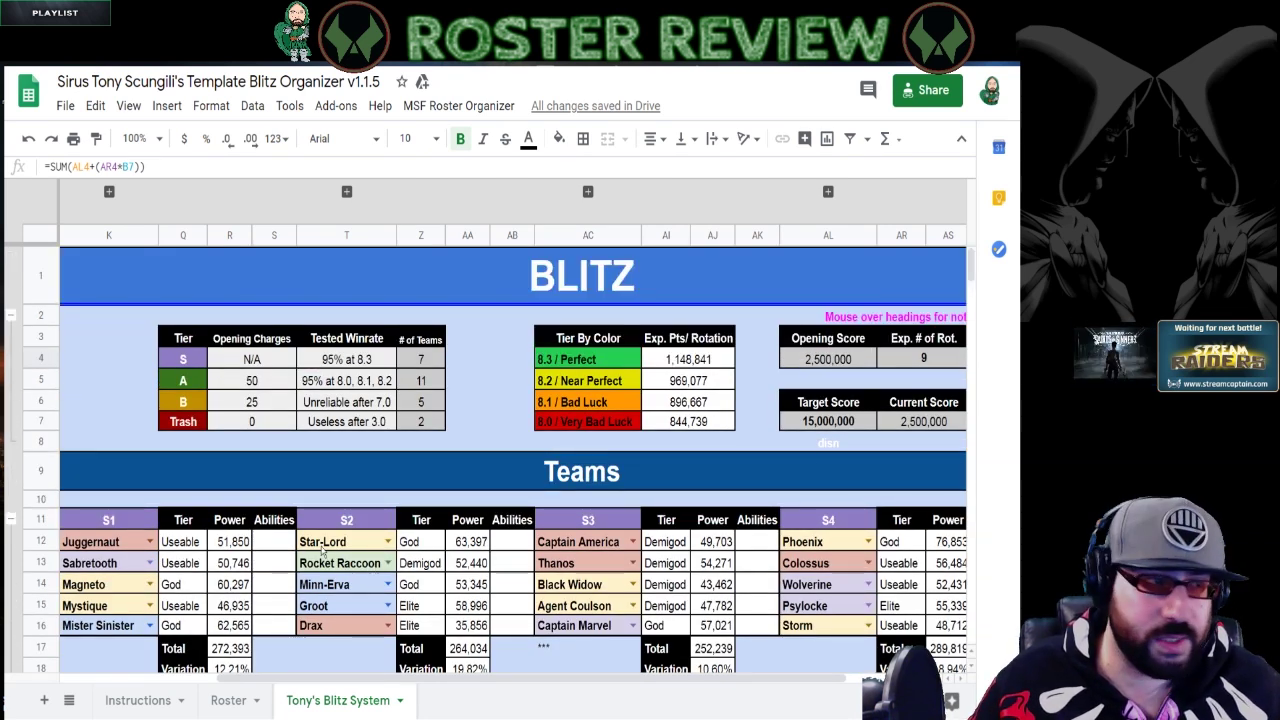
- Go through the S, A, B and Trash rows of the tier table, checking opening charges, tested winrates and team counts
click(182, 366)
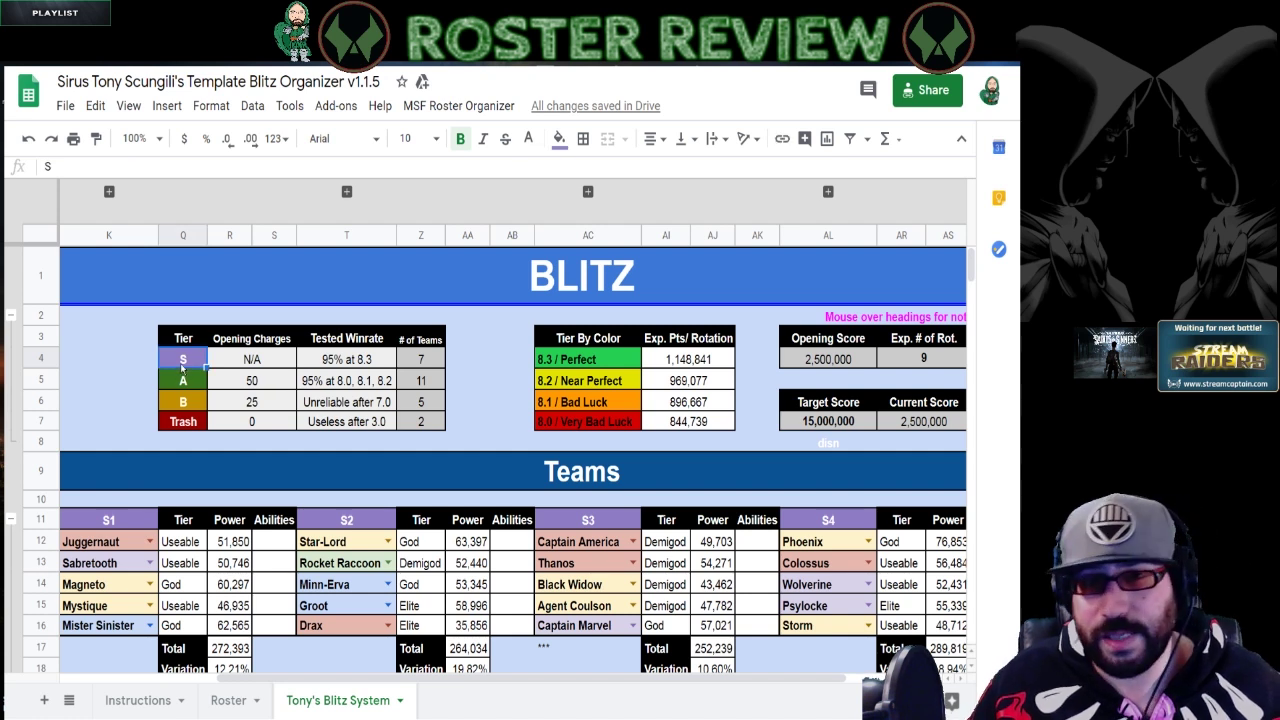
click(176, 386)
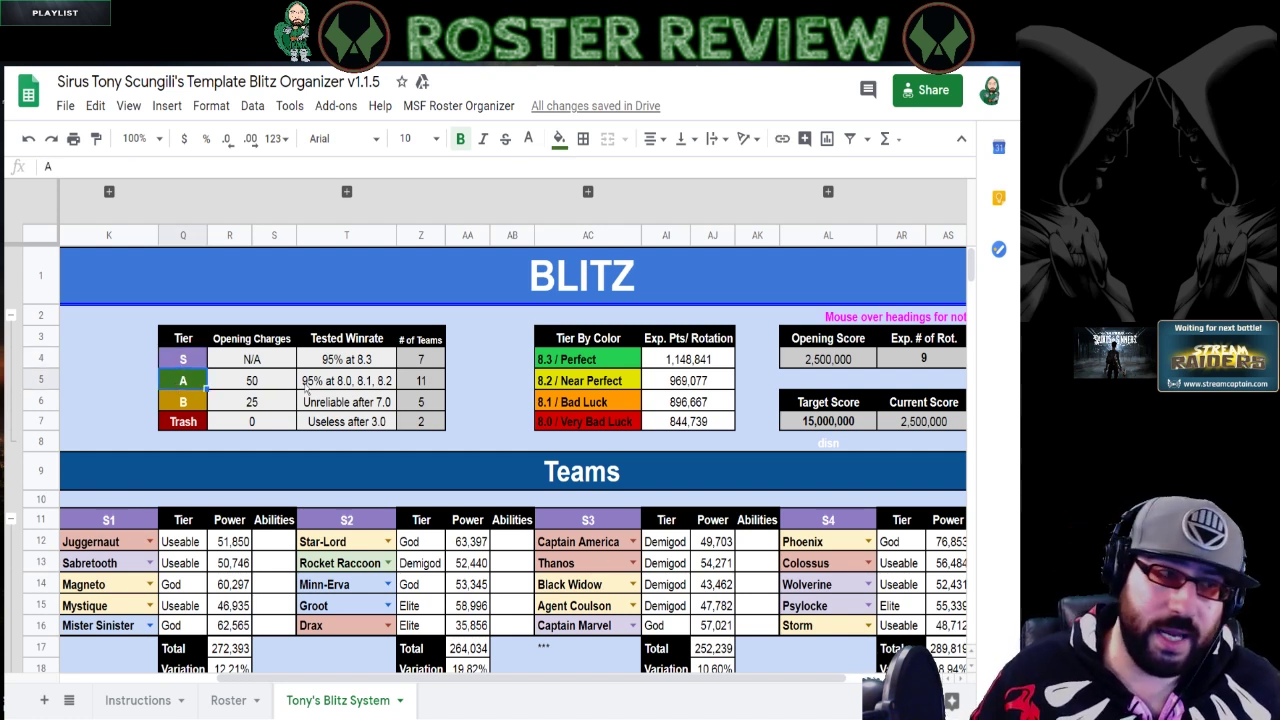
click(190, 404)
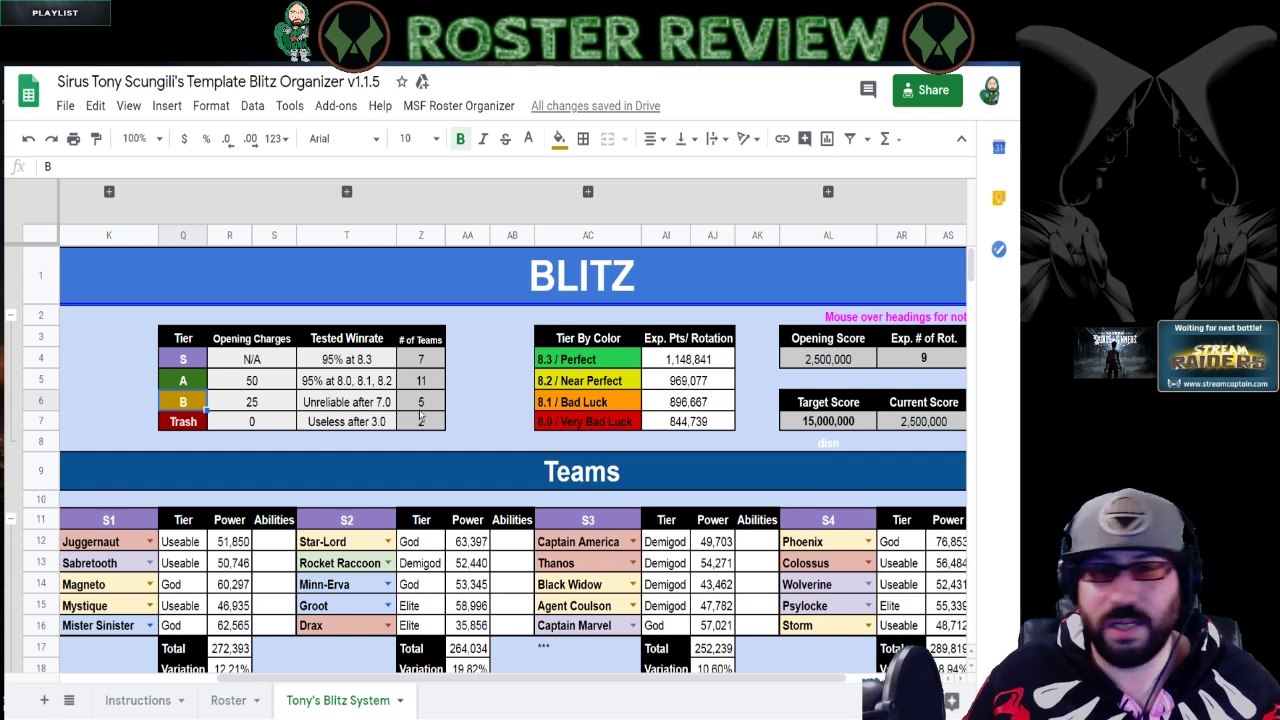
click(186, 424)
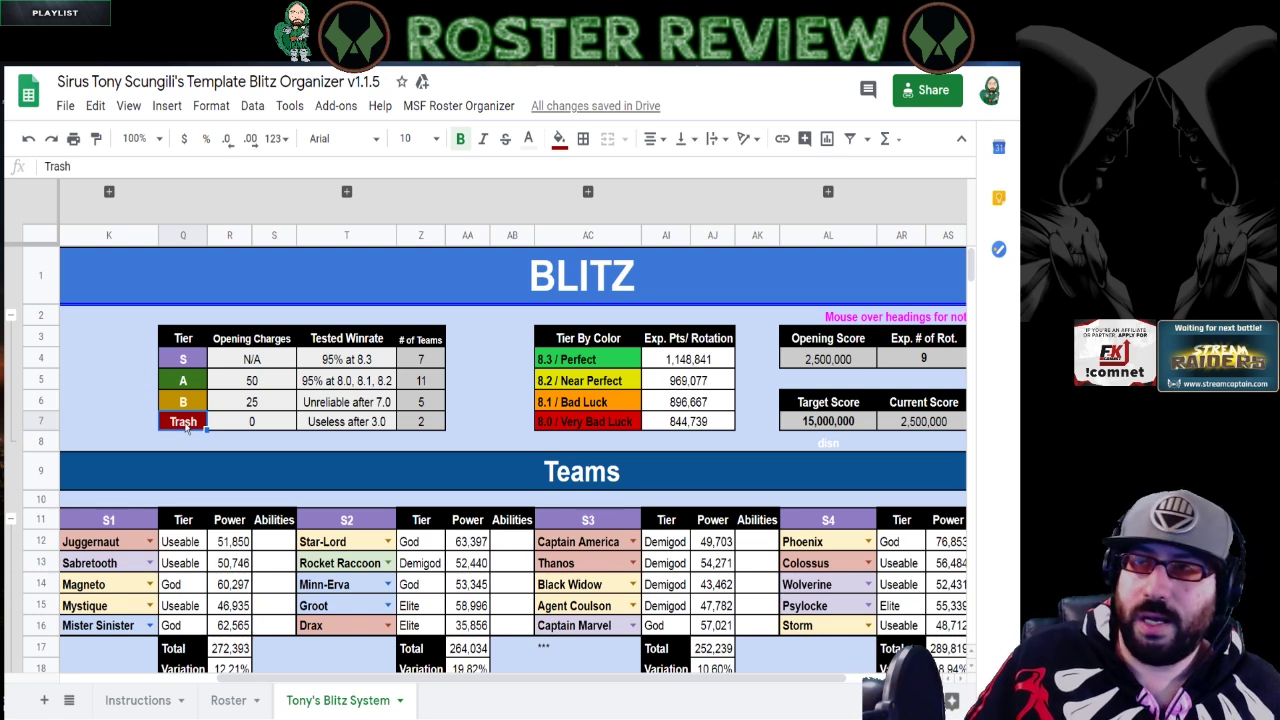
- Review the line-ups of the S-tier teams S1 to S7, checking each team's characters, tiers and power
scroll(186, 424, down, 3)
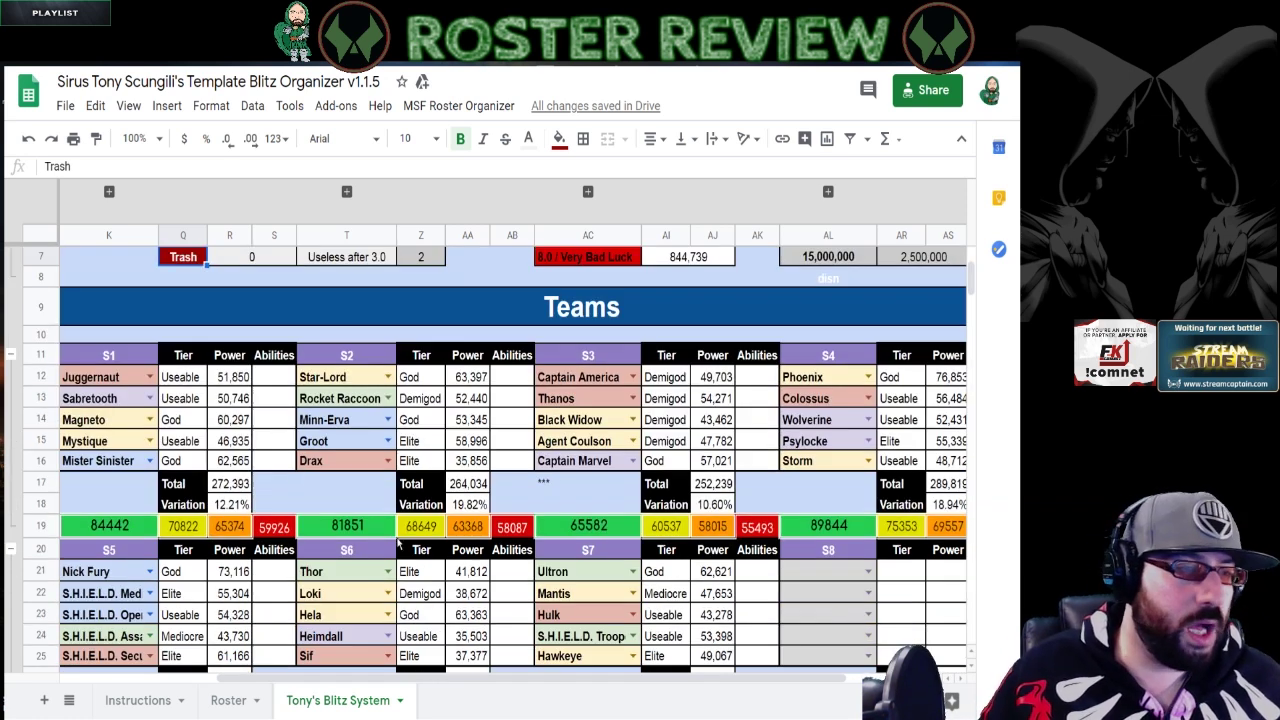
click(98, 422)
click(344, 419)
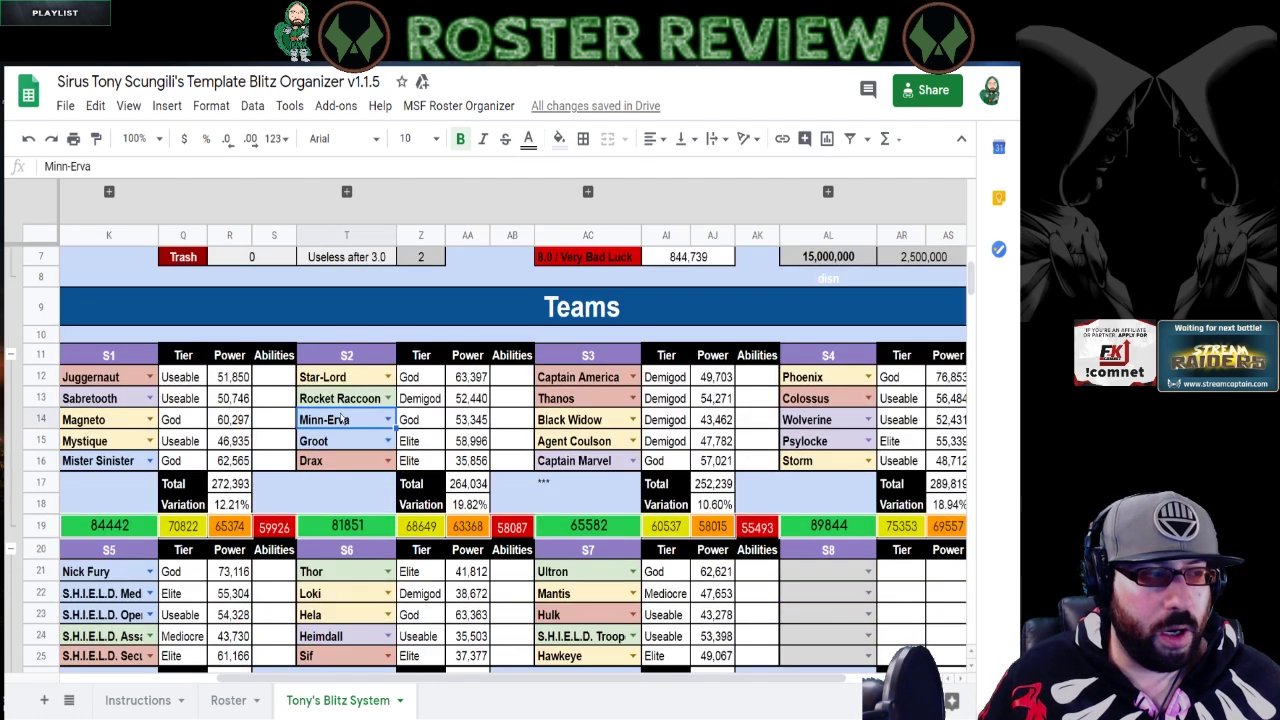
click(108, 462)
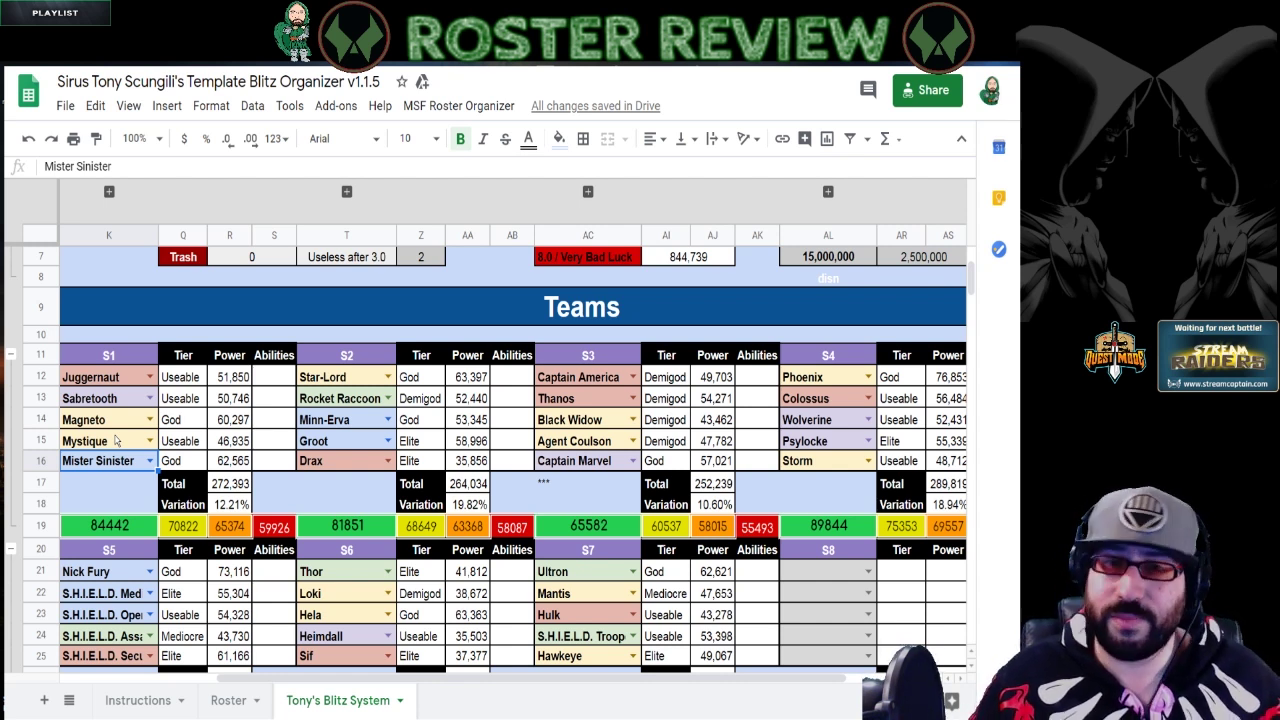
click(366, 382)
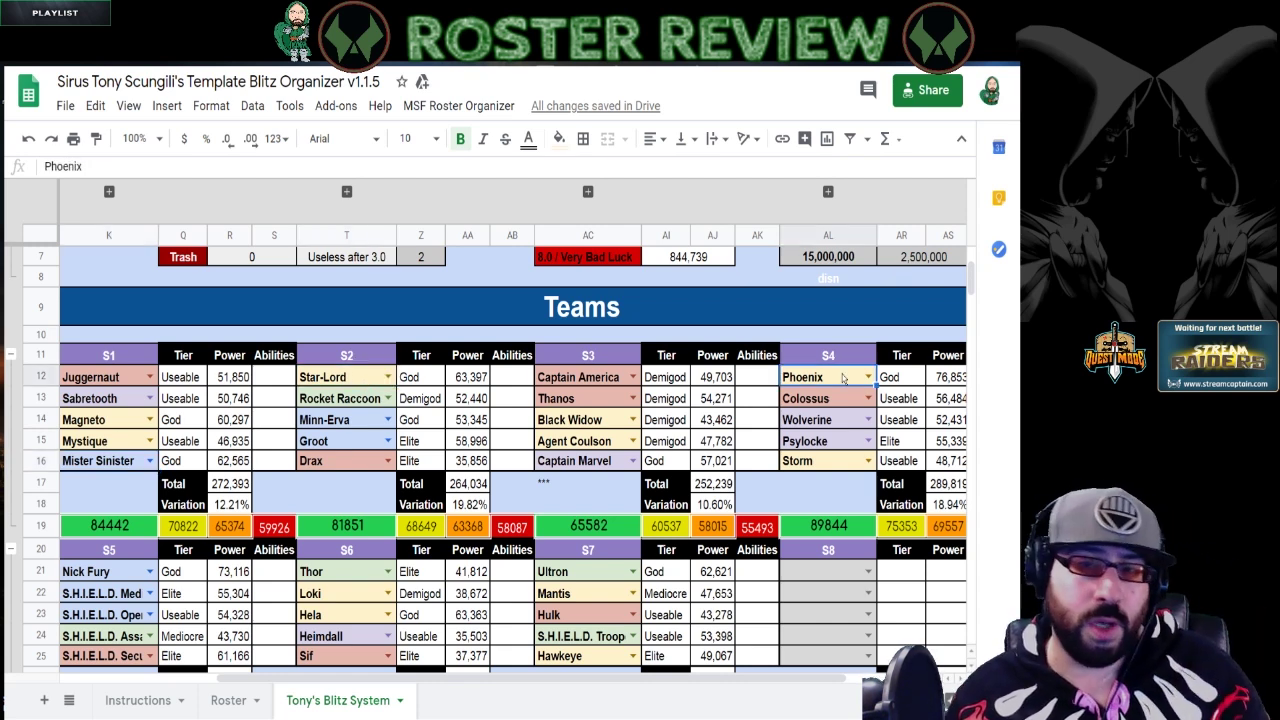
scroll(843, 378, down, 1)
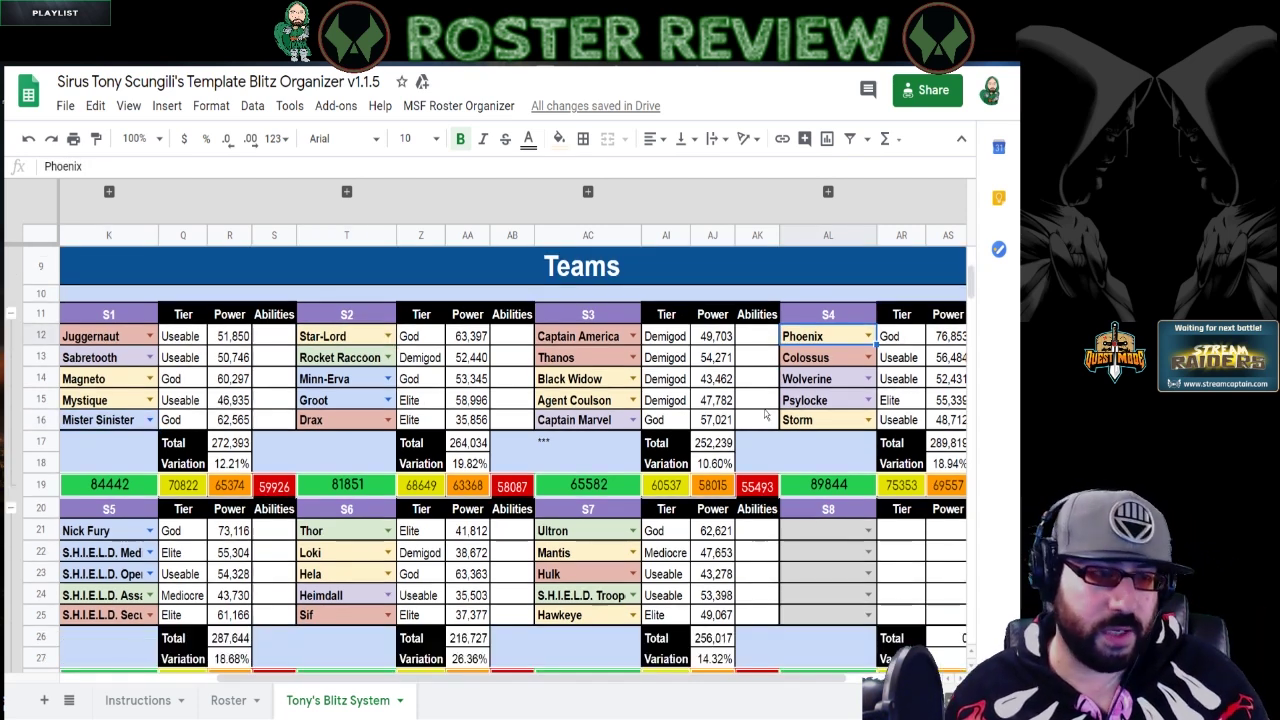
click(118, 531)
click(327, 532)
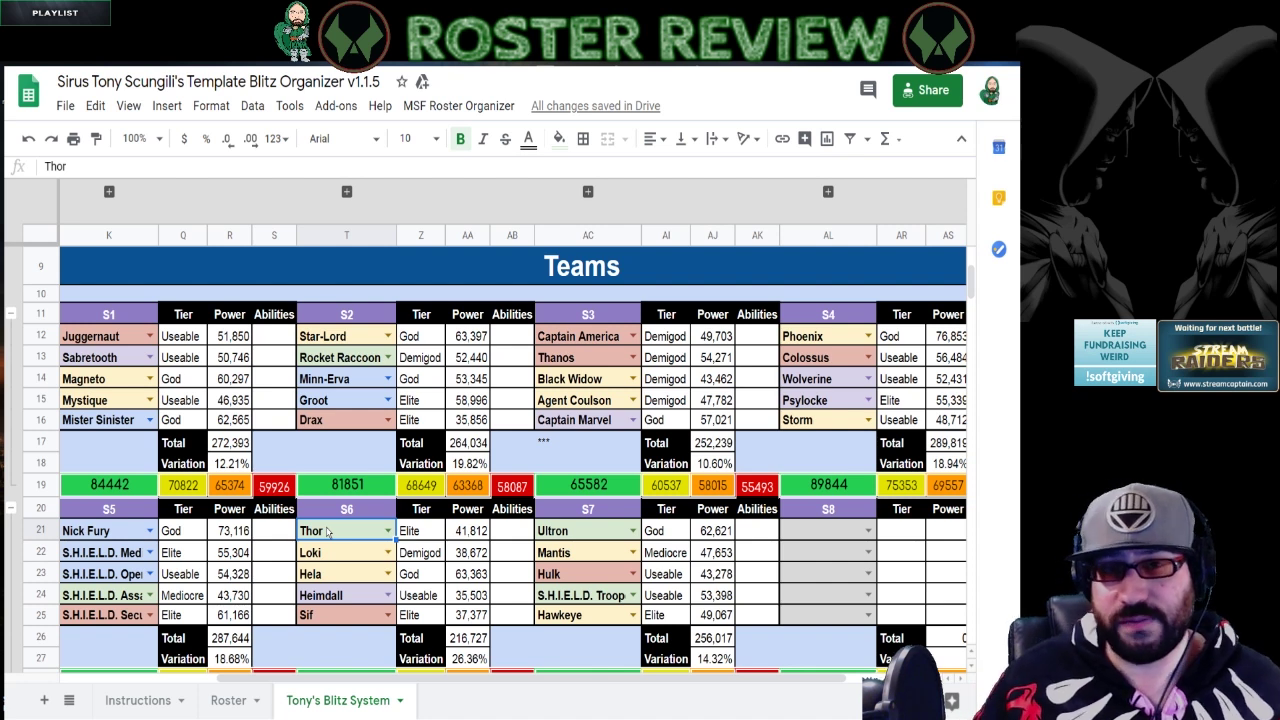
click(555, 539)
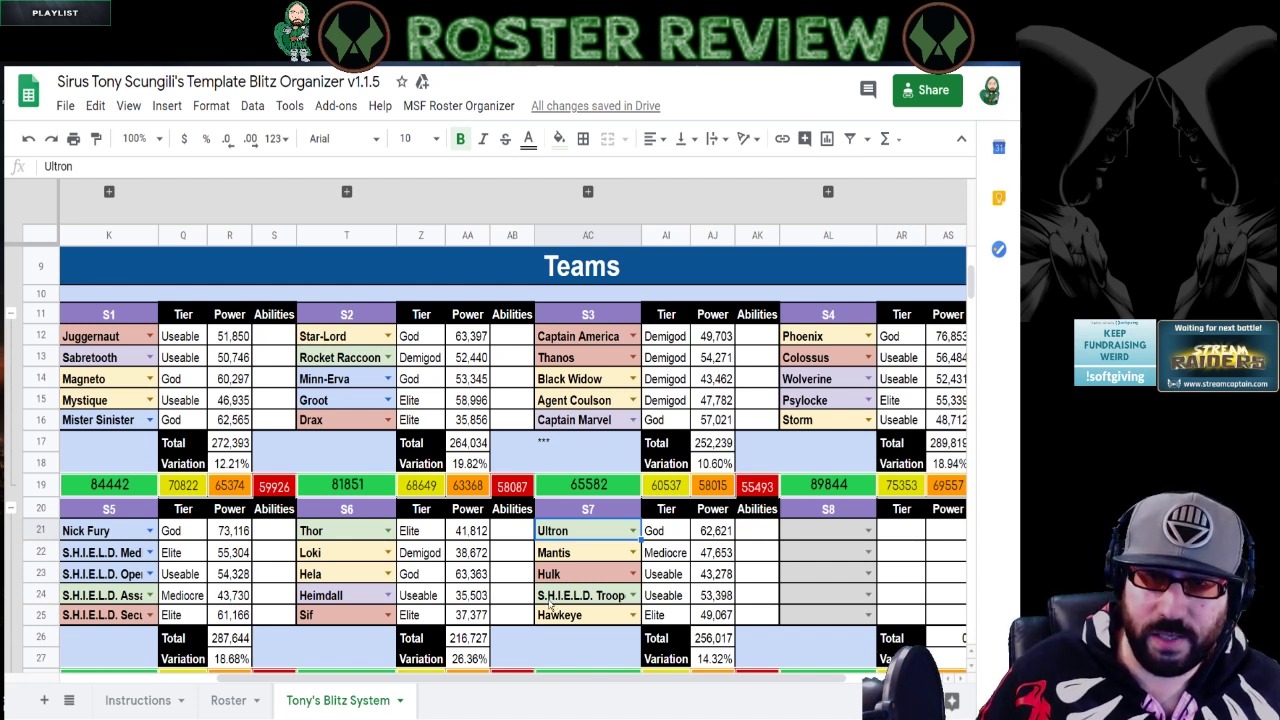
click(570, 425)
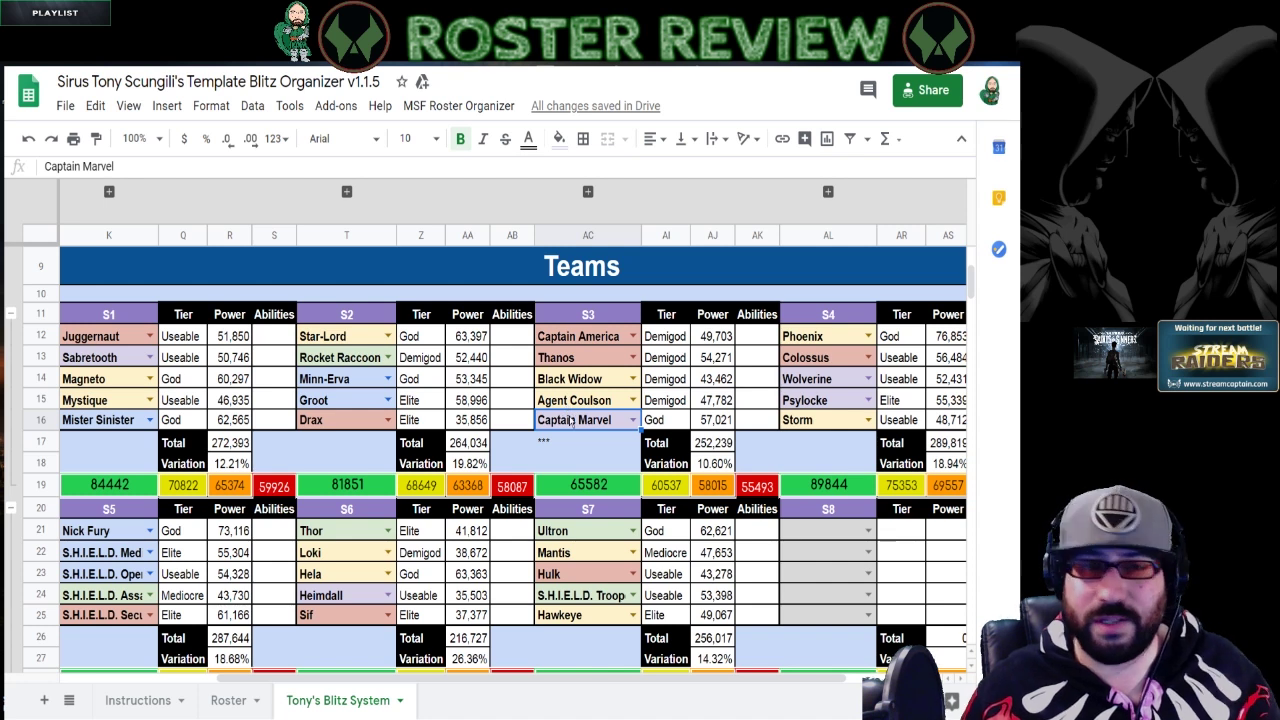
- Set the first character of team S3 to Captain Marvel
click(568, 360)
click(586, 342)
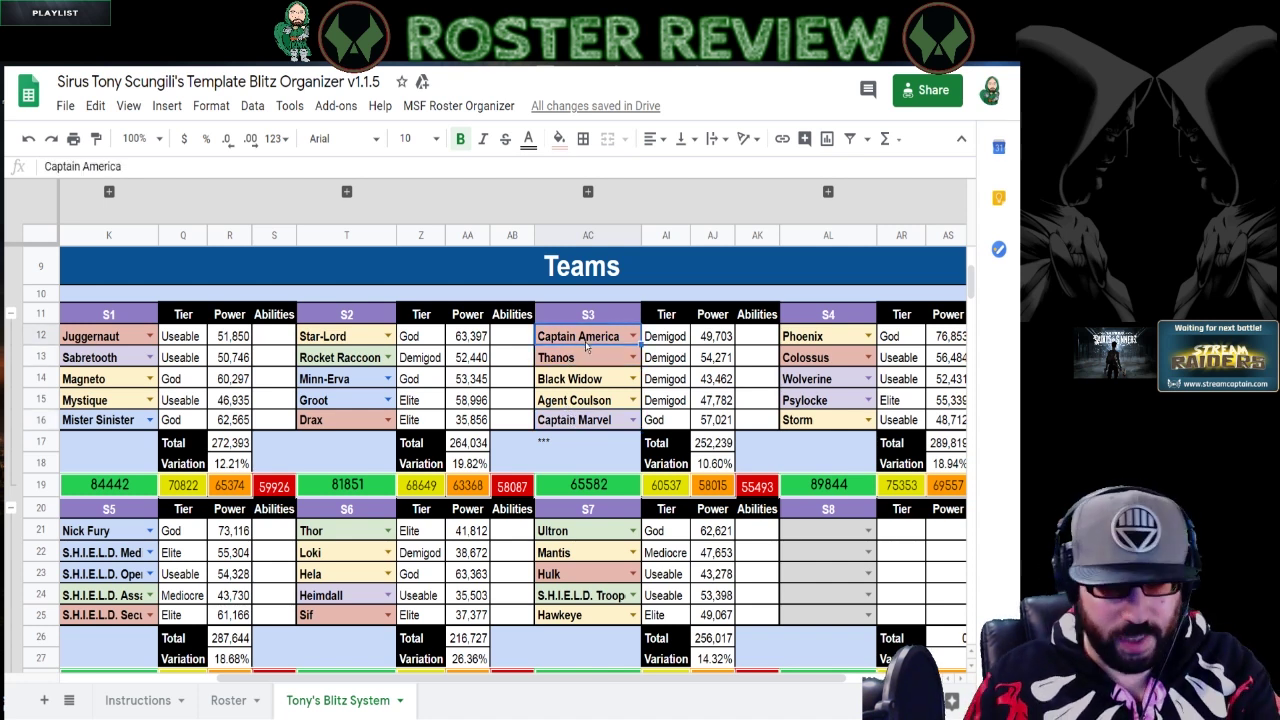
key(Return)
text(captain m)
key(Return)
- Set the last character of team S3 to Captain America
key(Down)
key(Down)
key(Down)
text(amer)
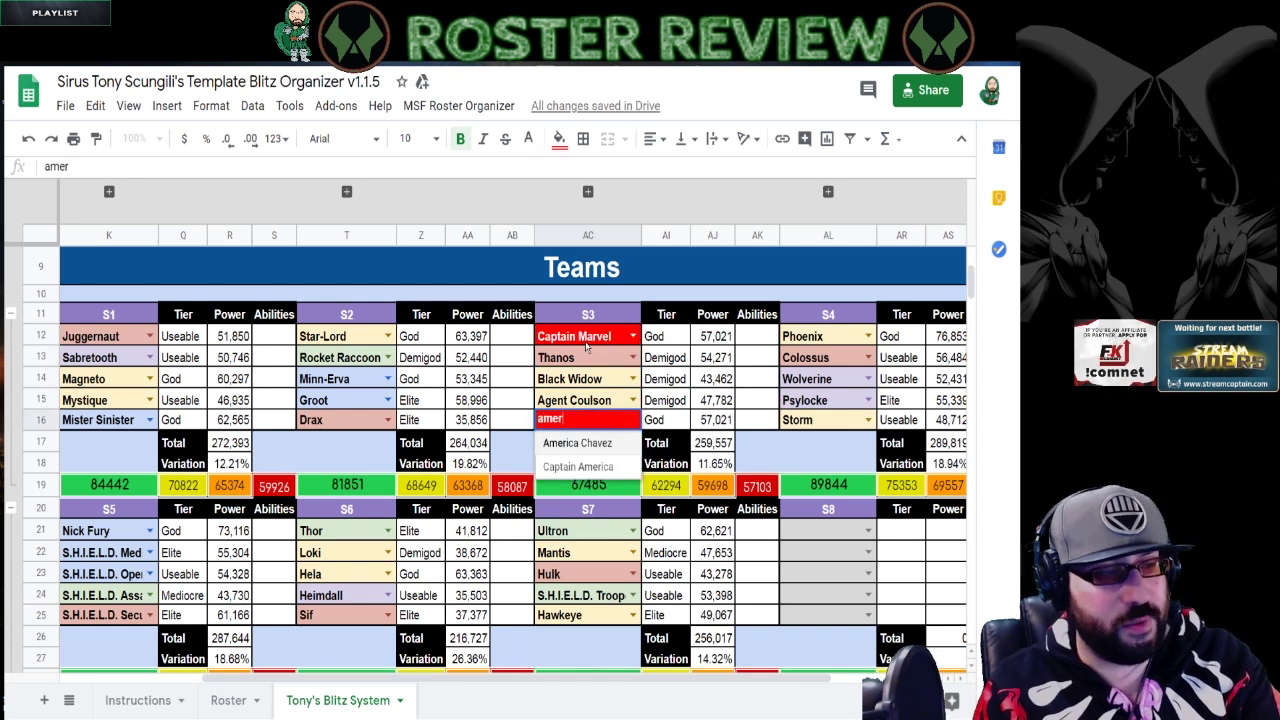
key(Down)
key(Down)
key(Return)
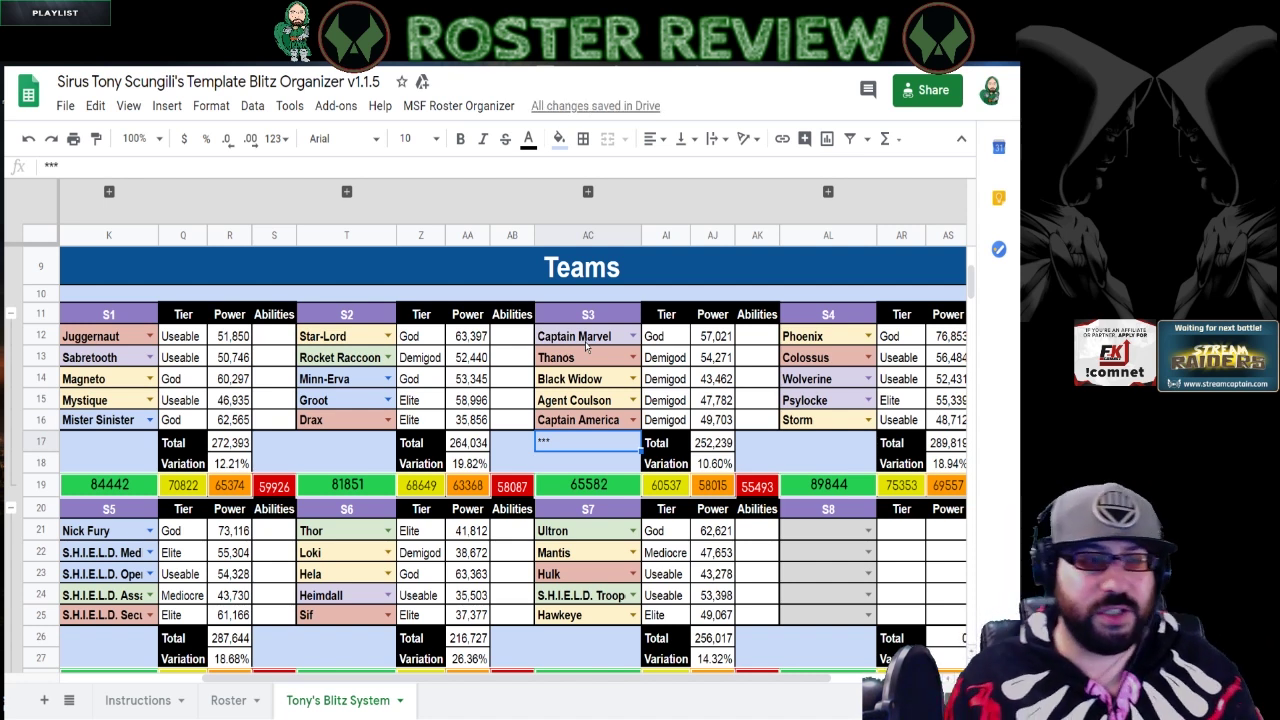
key(Up)
key(Up)
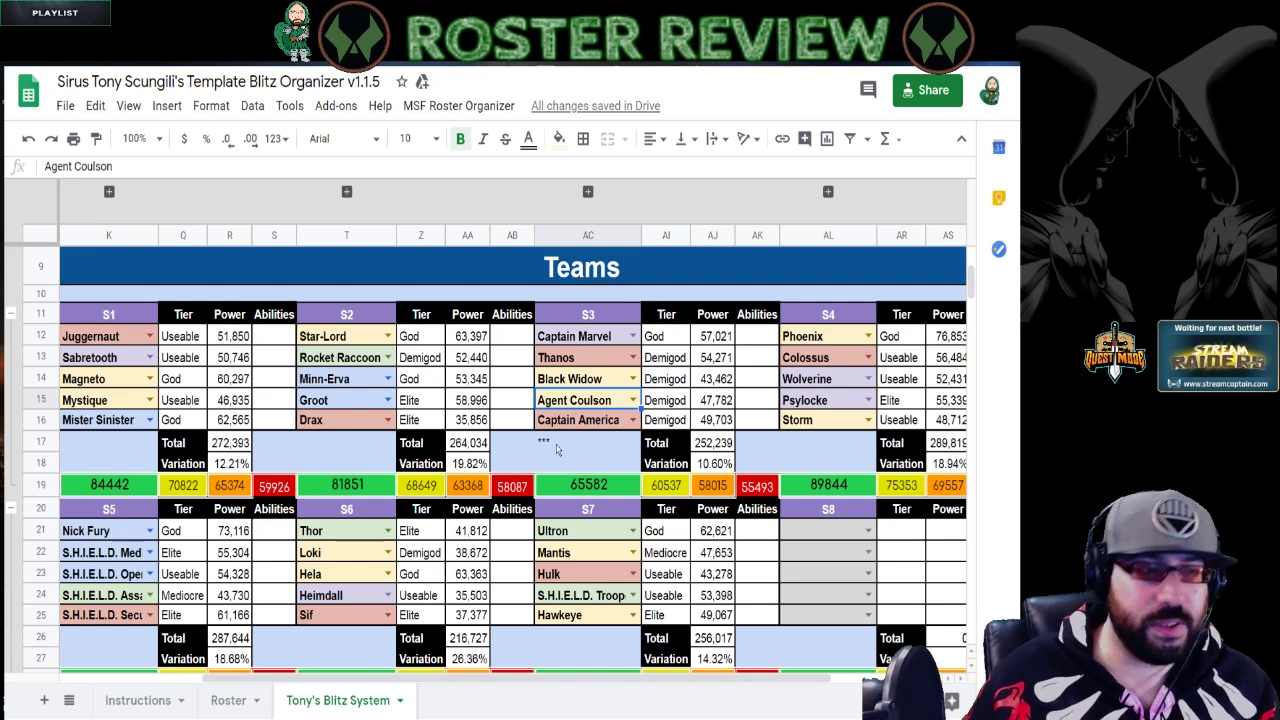
- Examine the A-tier teams below, focusing on the characters and power values of team A4
scroll(685, 405, down, 3)
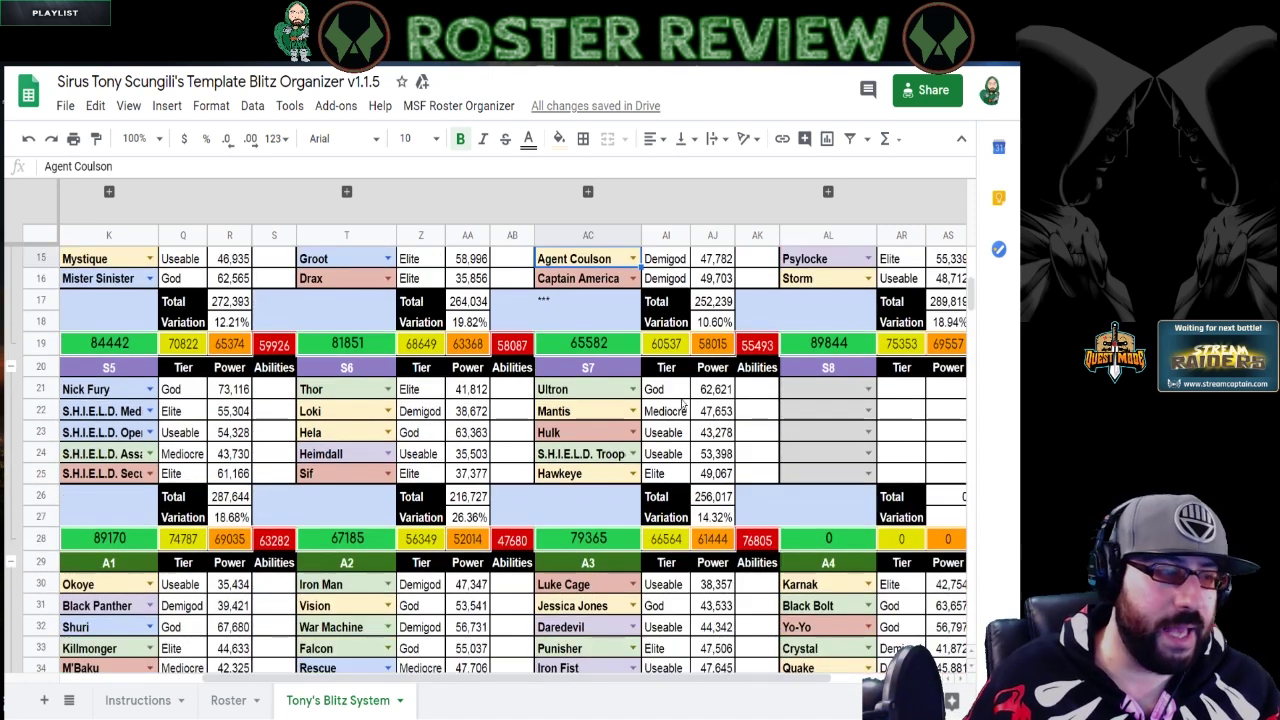
scroll(522, 408, down, 3)
drag(522, 683, 634, 683)
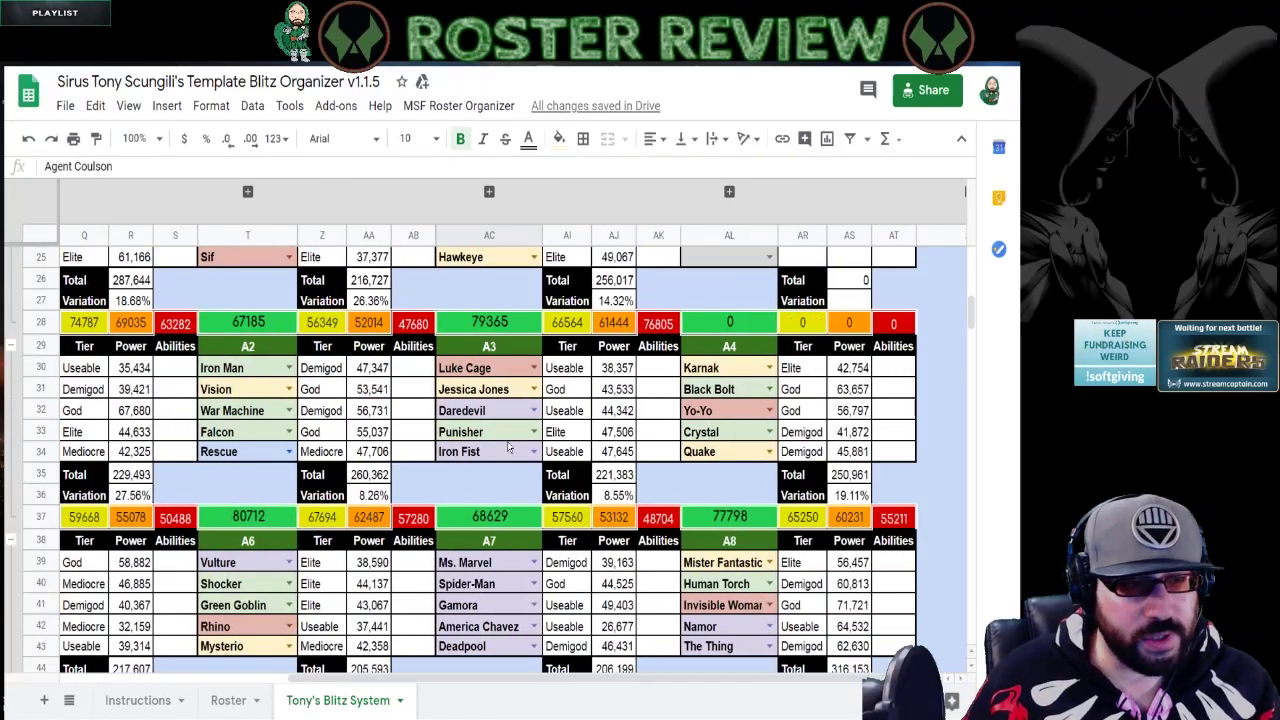
scroll(584, 484, down, 1)
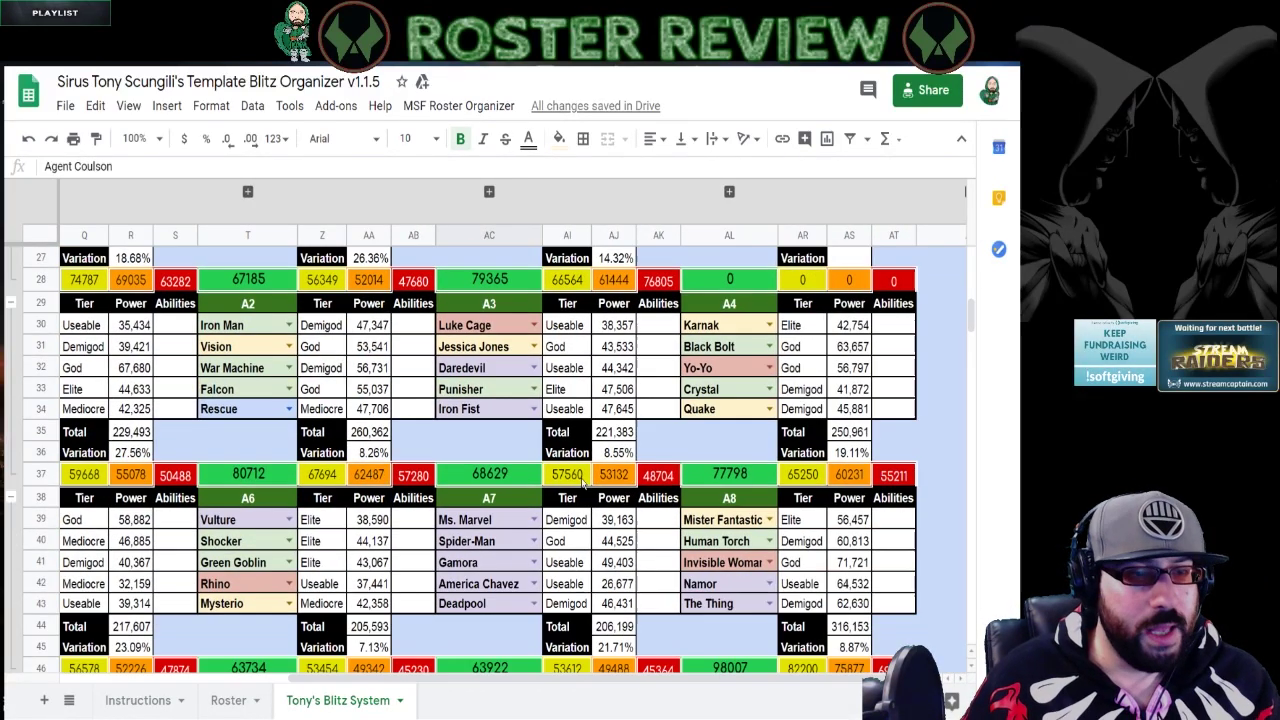
click(739, 439)
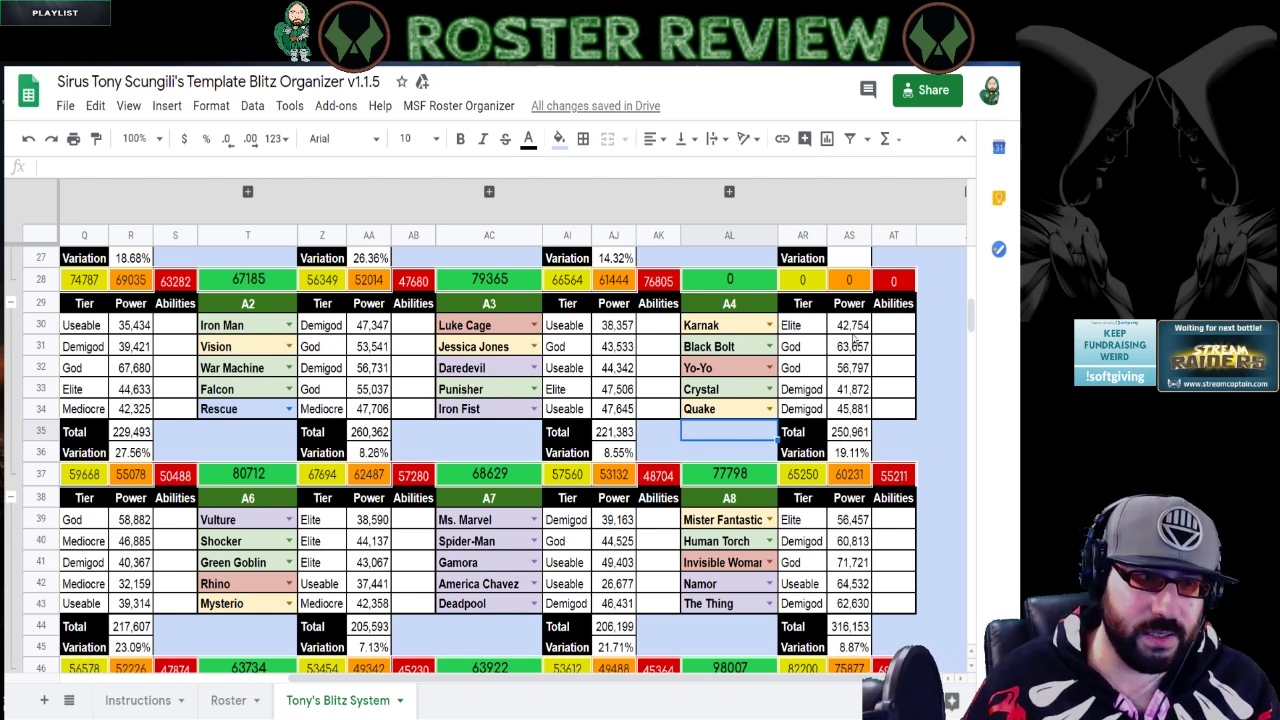
click(850, 389)
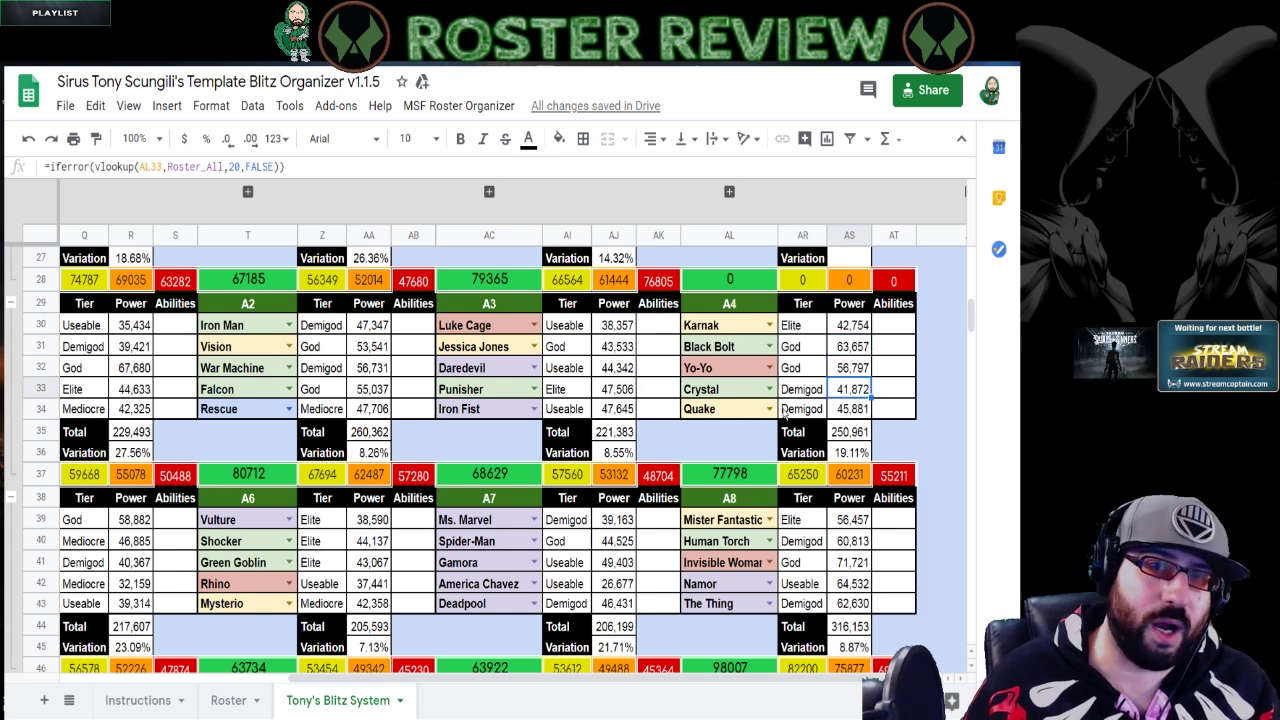
click(740, 367)
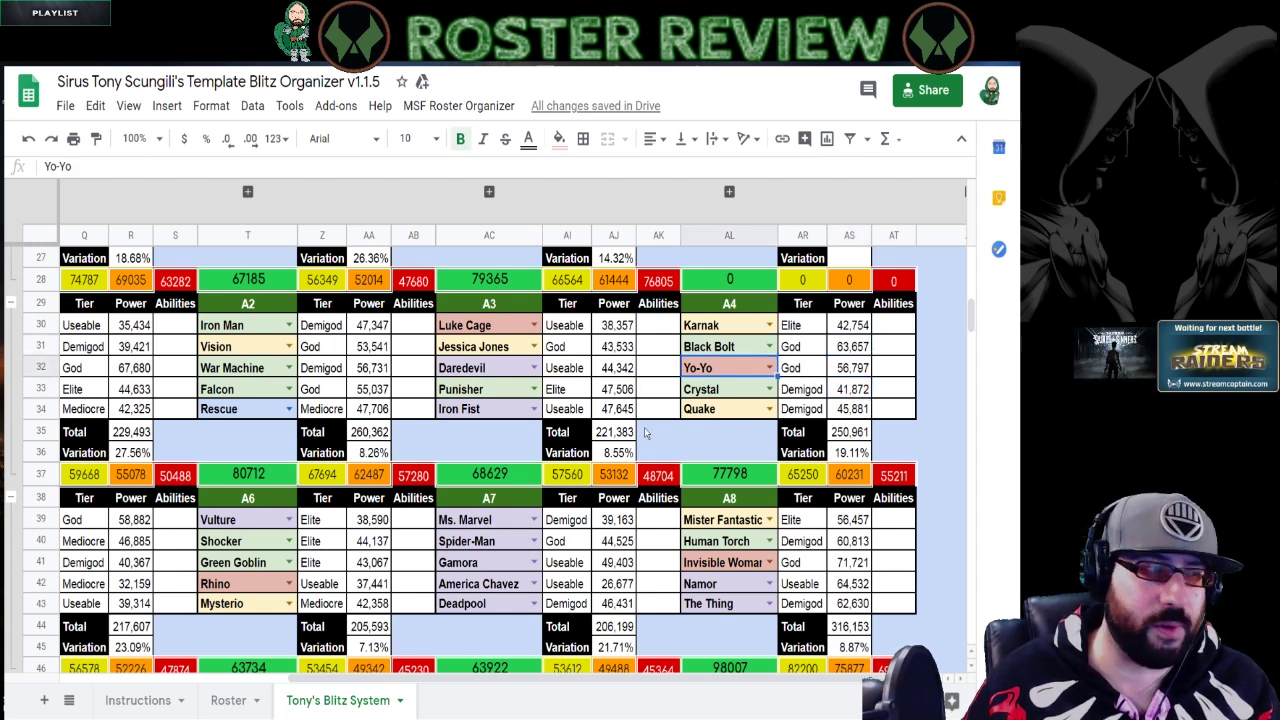
scroll(700, 680, left, 3)
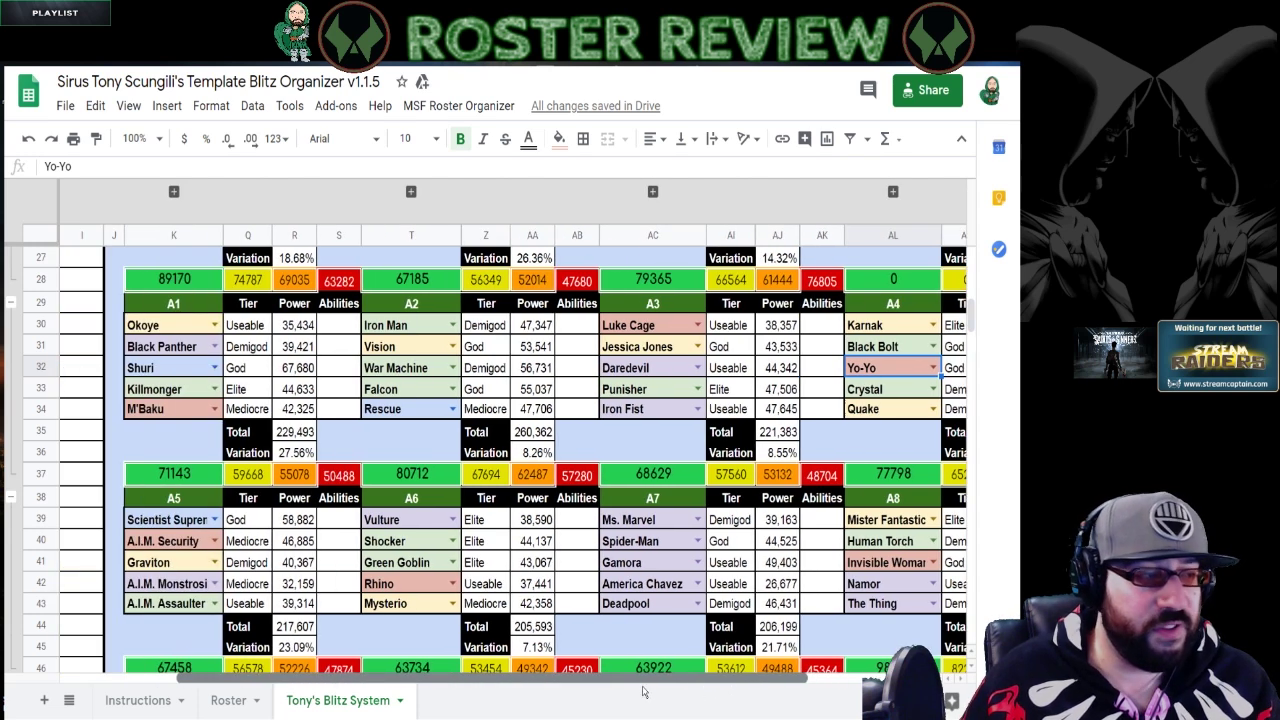
- Examine the characters, tiers and power of teams A5 to a11, focusing on A5's A.I.M. line-up and Pyro in a11
scroll(400, 500, down, 1)
click(125, 474)
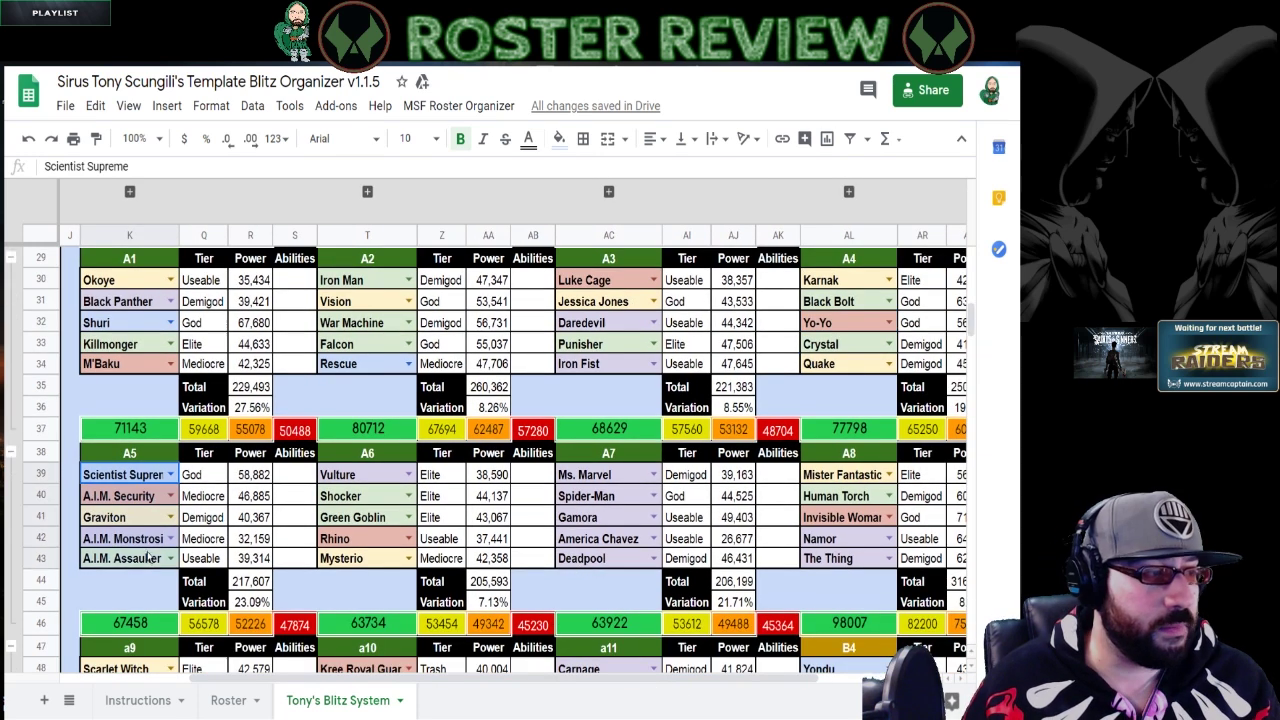
shift+click(148, 563)
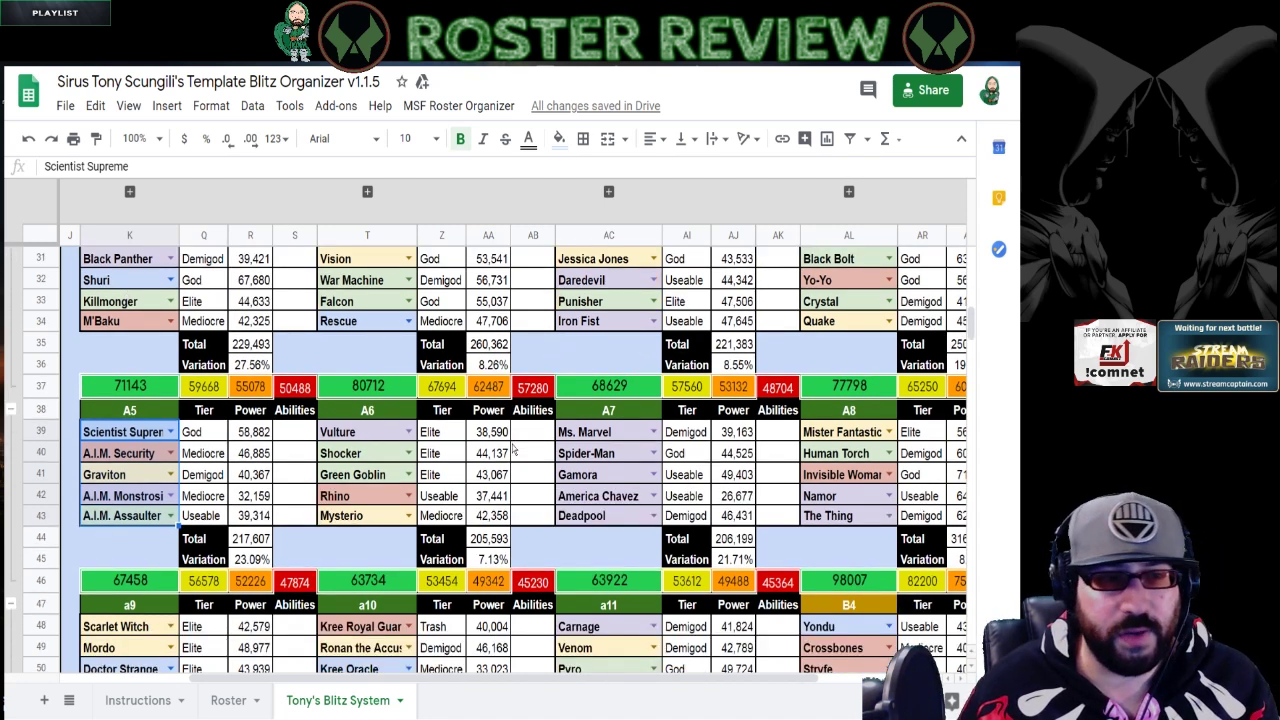
scroll(516, 450, down, 1)
scroll(516, 450, down, 1)
scroll(158, 441, down, 1)
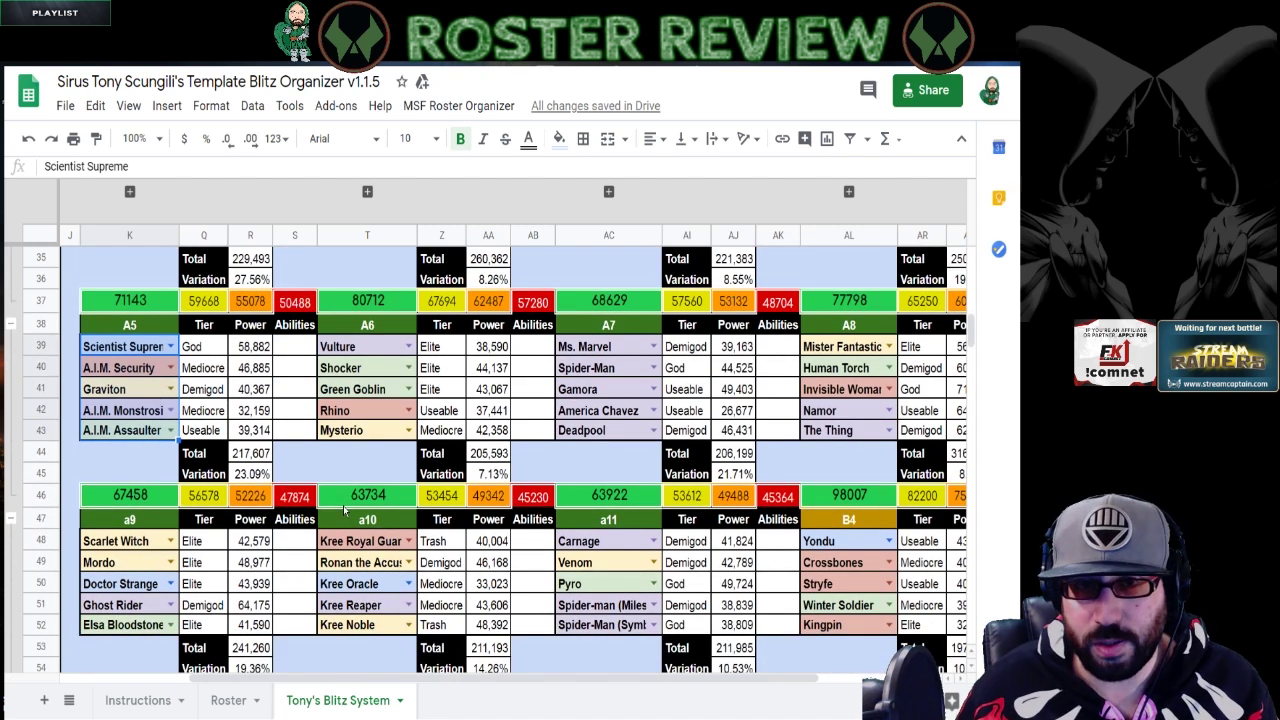
click(582, 588)
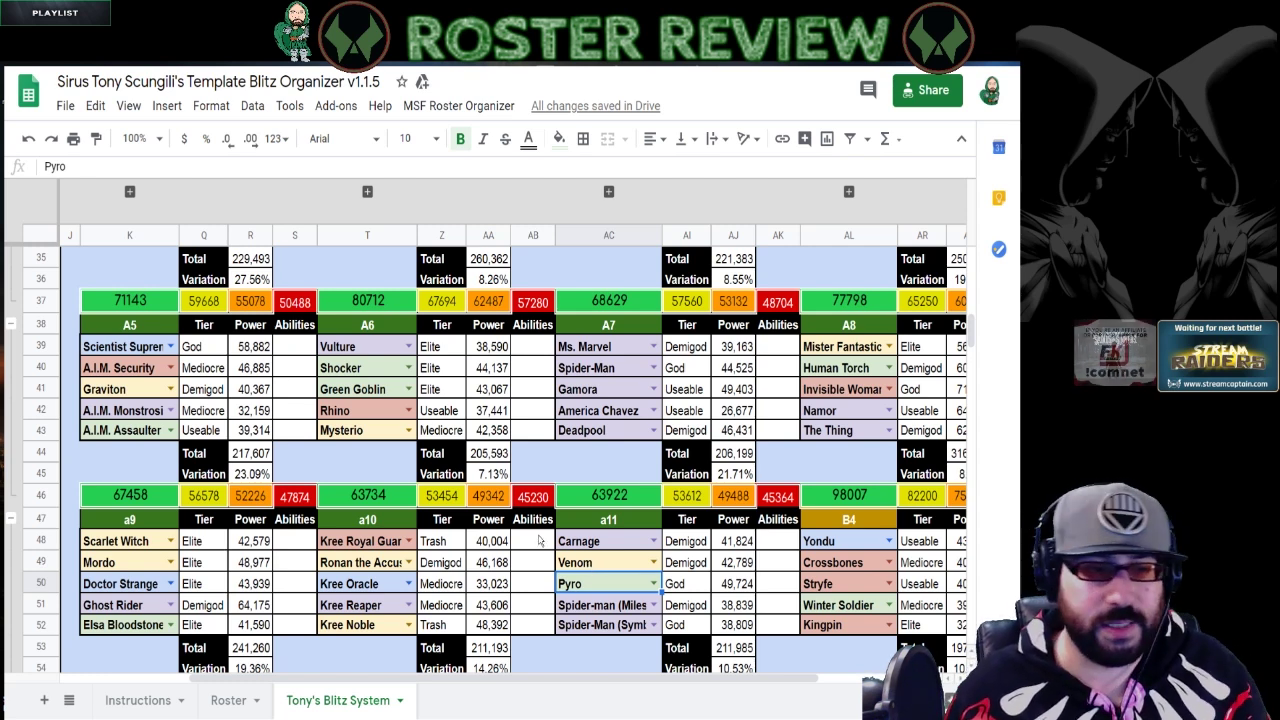
- Review the B-tier teams B4 to B8, checking the characters of B4 and comparing the power values across B5, B6 and B7
scroll(700, 615, down, 2)
scroll(858, 438, down, 2)
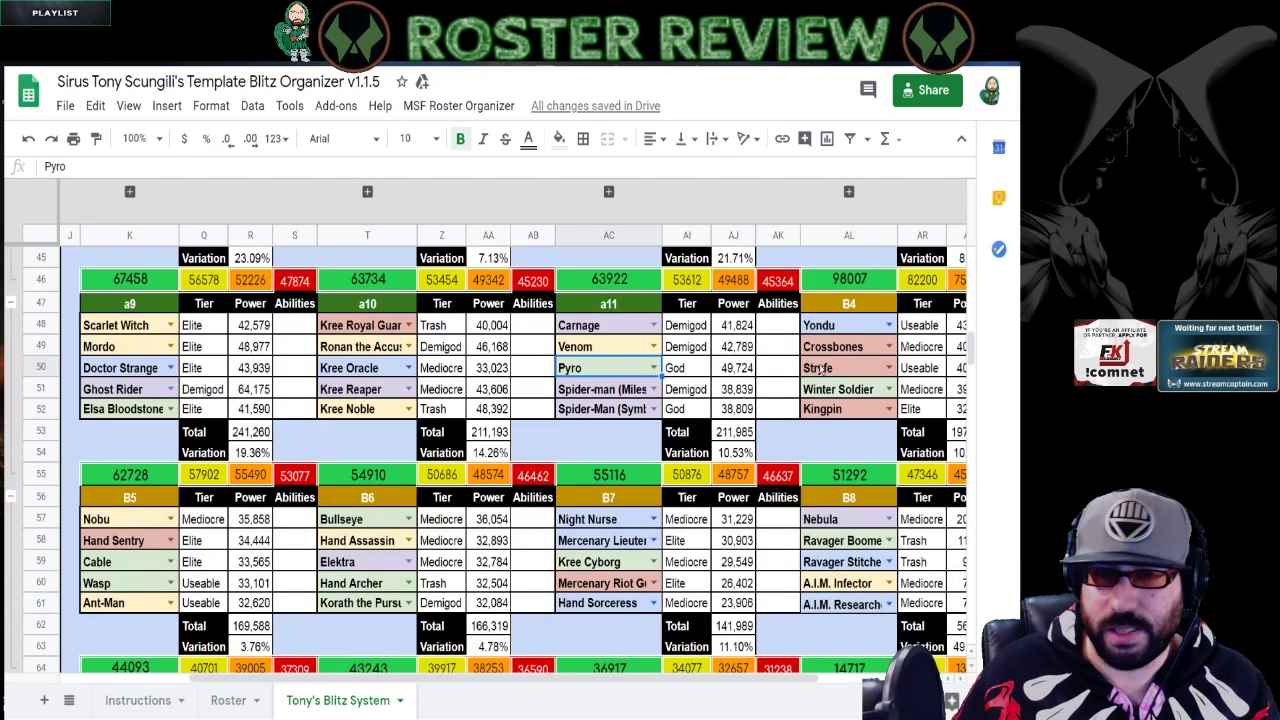
scroll(830, 355, down, 2)
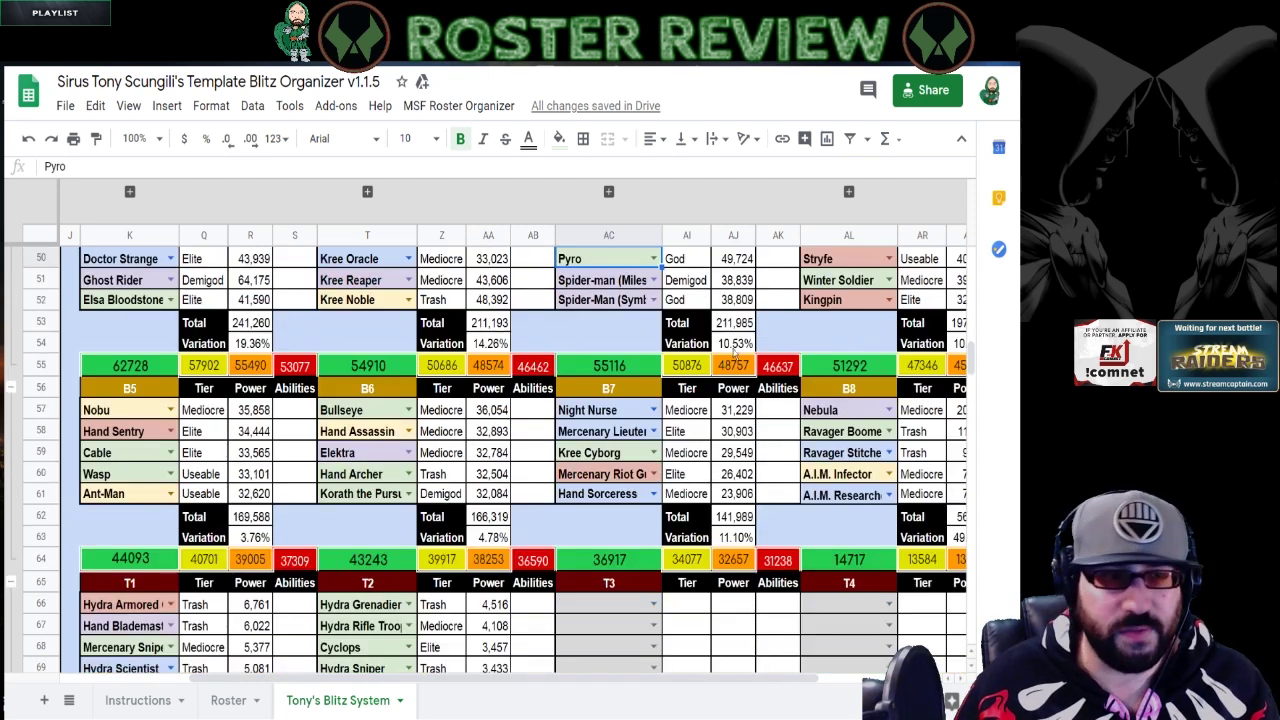
click(105, 472)
click(407, 452)
click(620, 450)
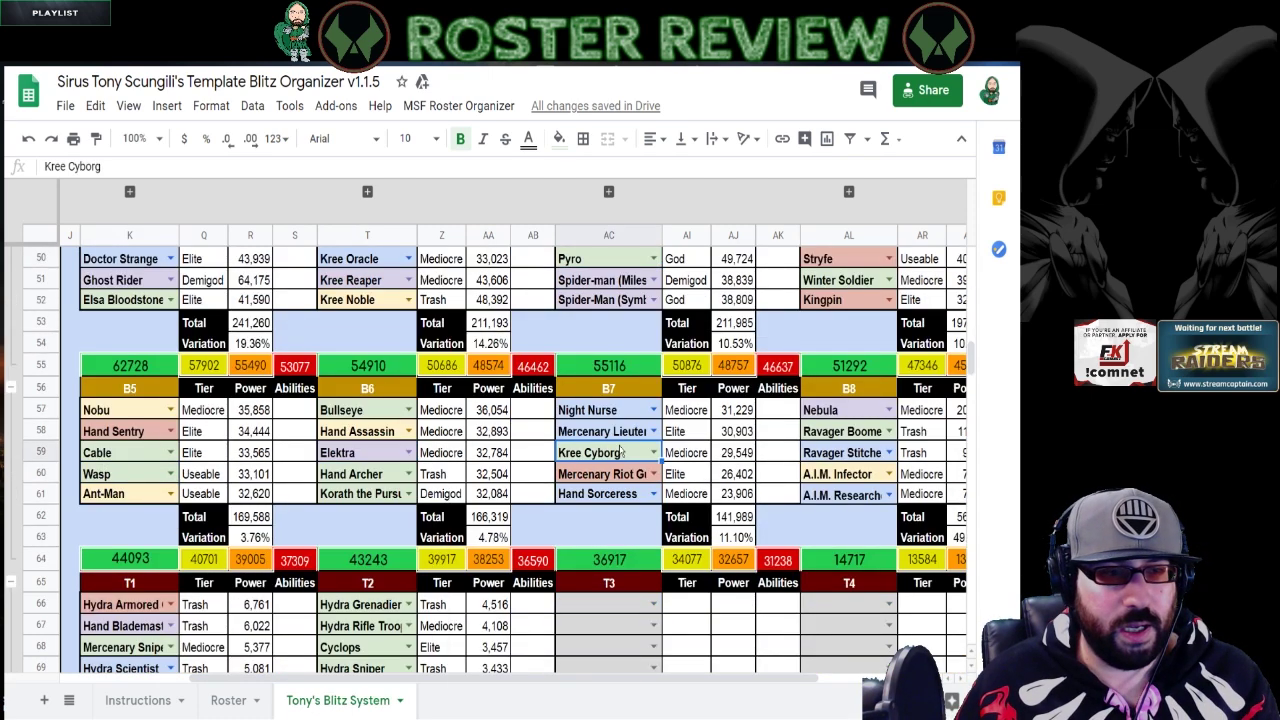
scroll(820, 450, up, 2)
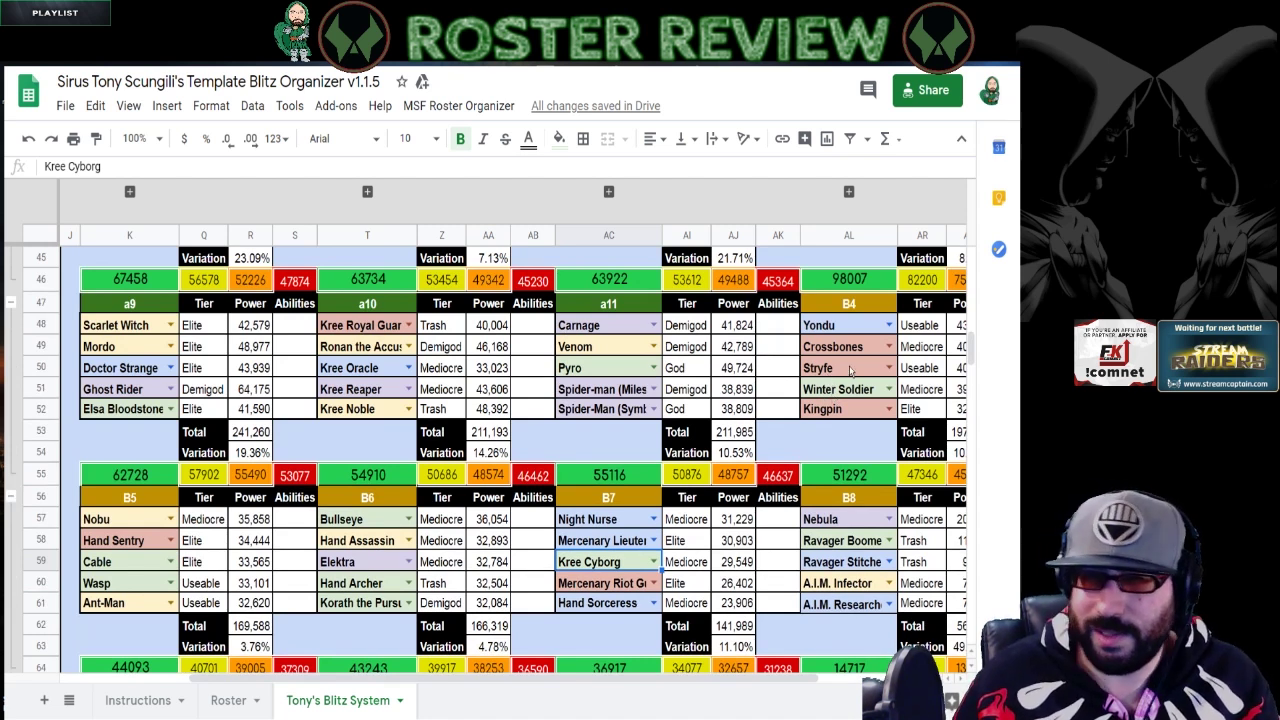
click(838, 389)
click(832, 409)
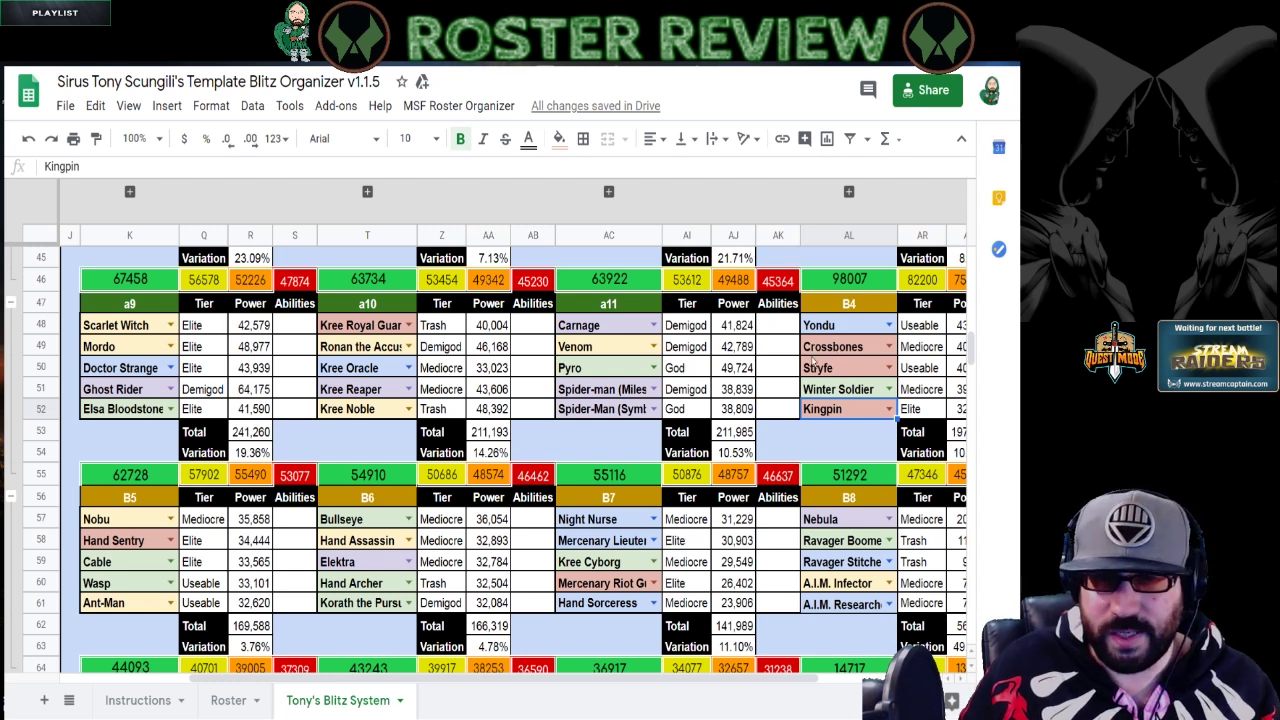
scroll(842, 384, down, 2)
scroll(840, 395, up, 1)
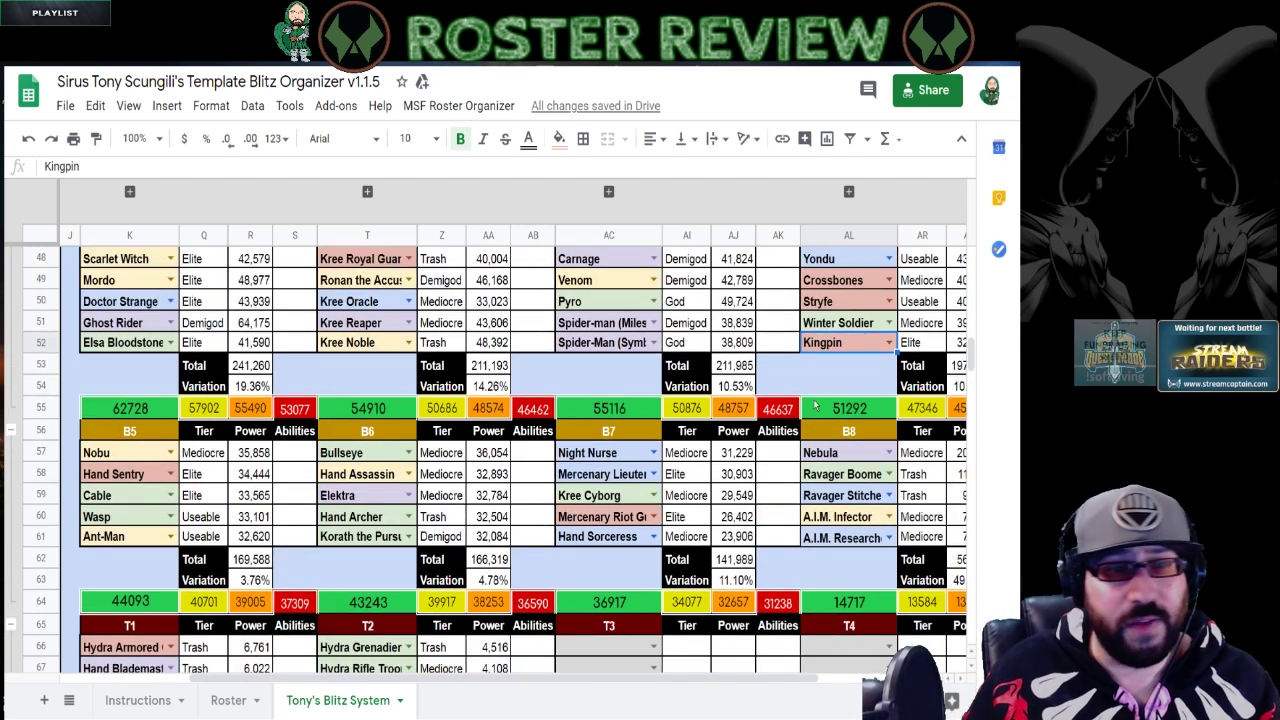
scroll(838, 404, up, 1)
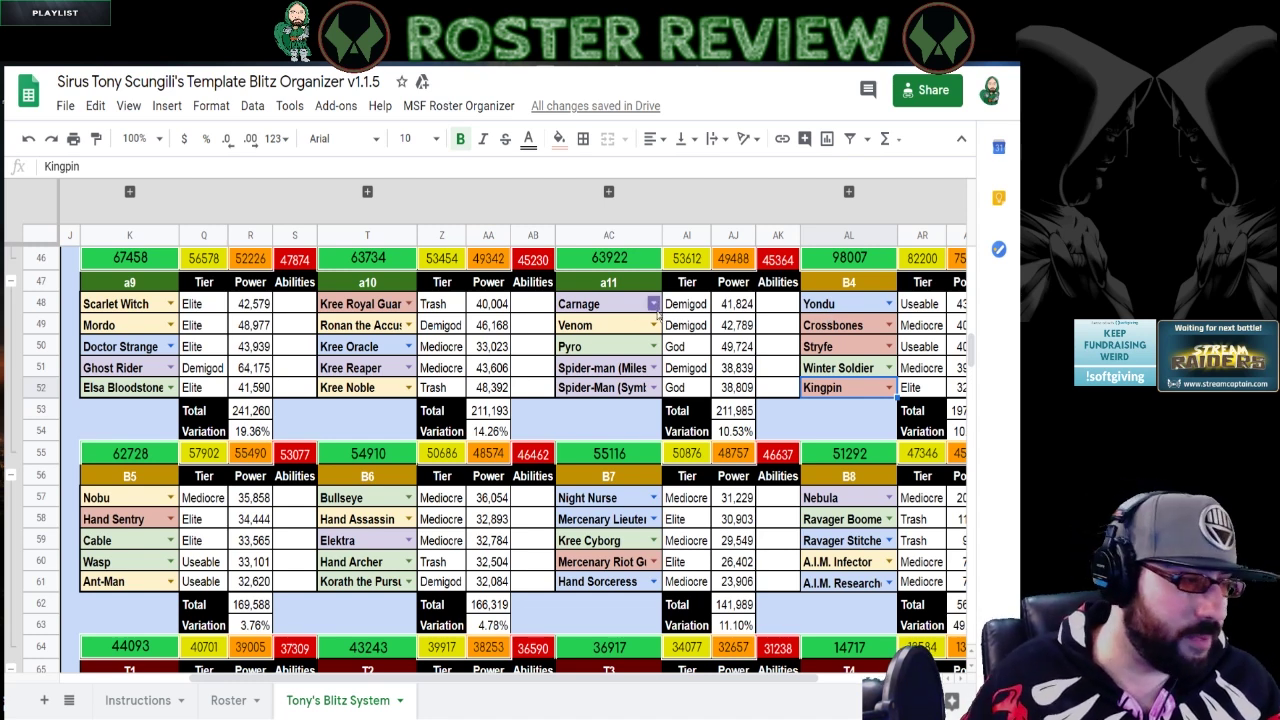
scroll(88, 451, down, 2)
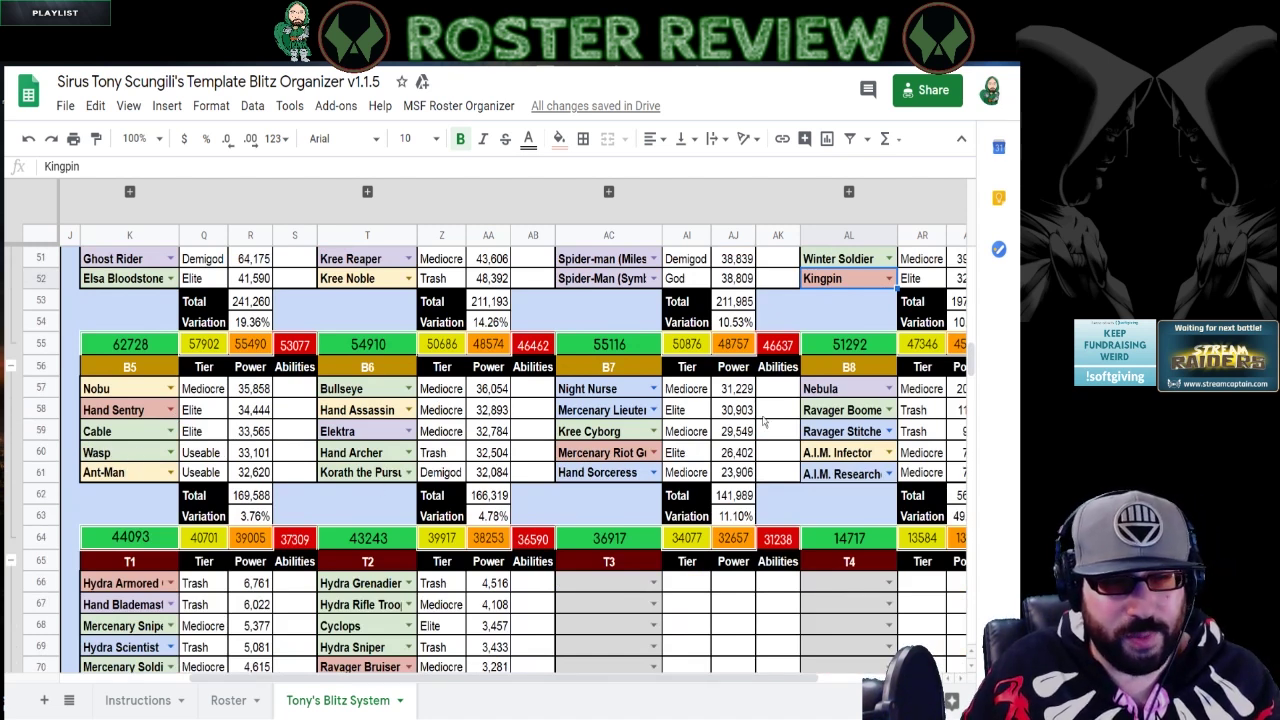
click(393, 475)
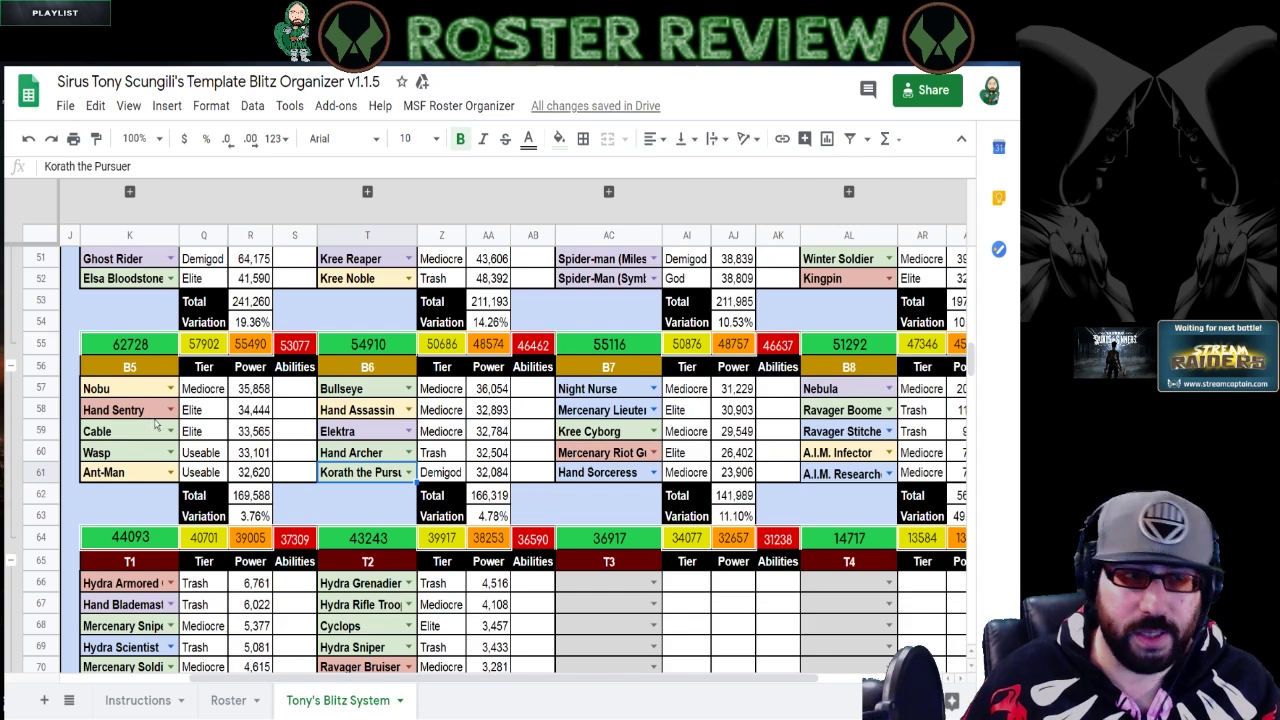
- Look over all Blitz teams once more, from the tier summary and S teams down to the trash teams T1 and T2
scroll(220, 455, up, 5)
scroll(220, 455, up, 3)
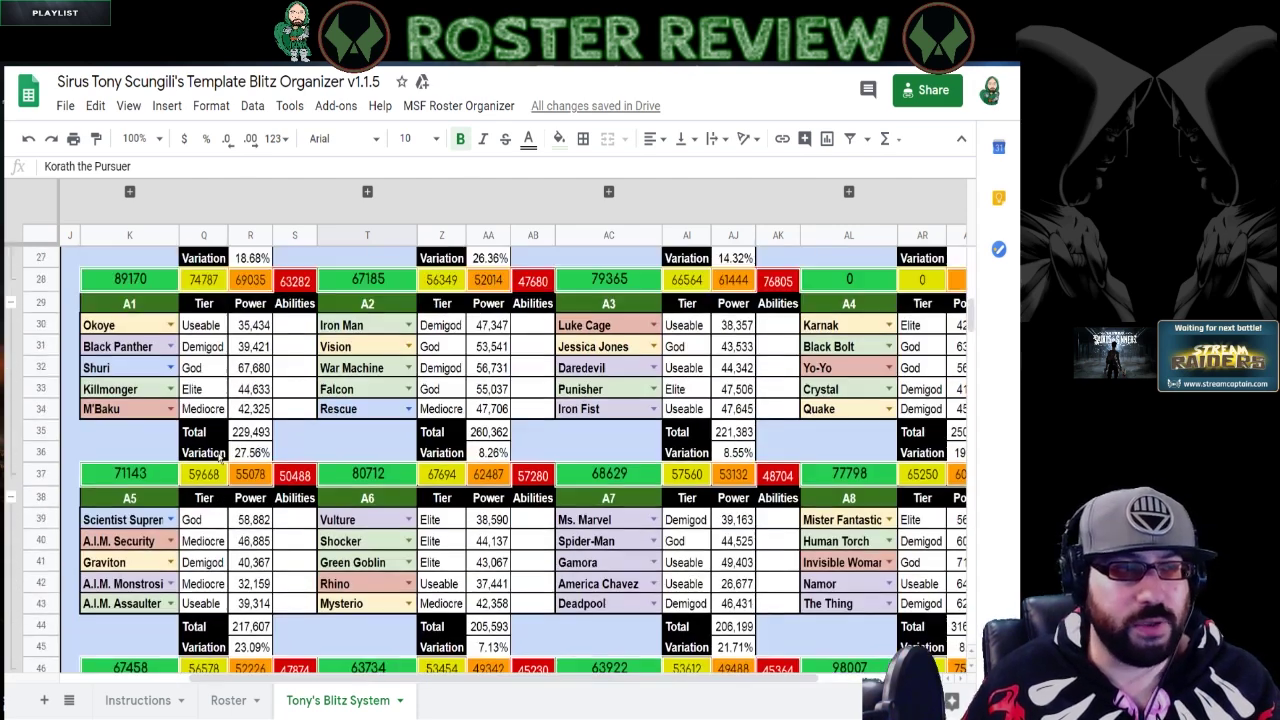
scroll(220, 456, up, 7)
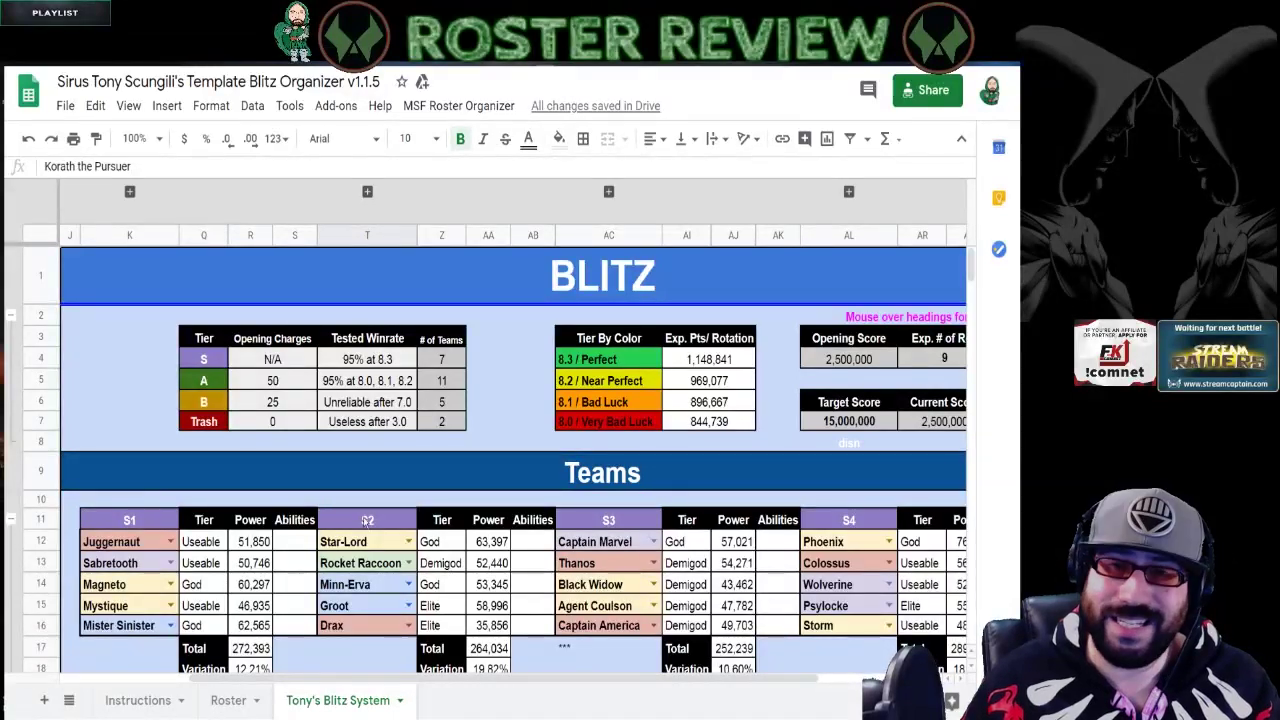
scroll(346, 497, down, 10)
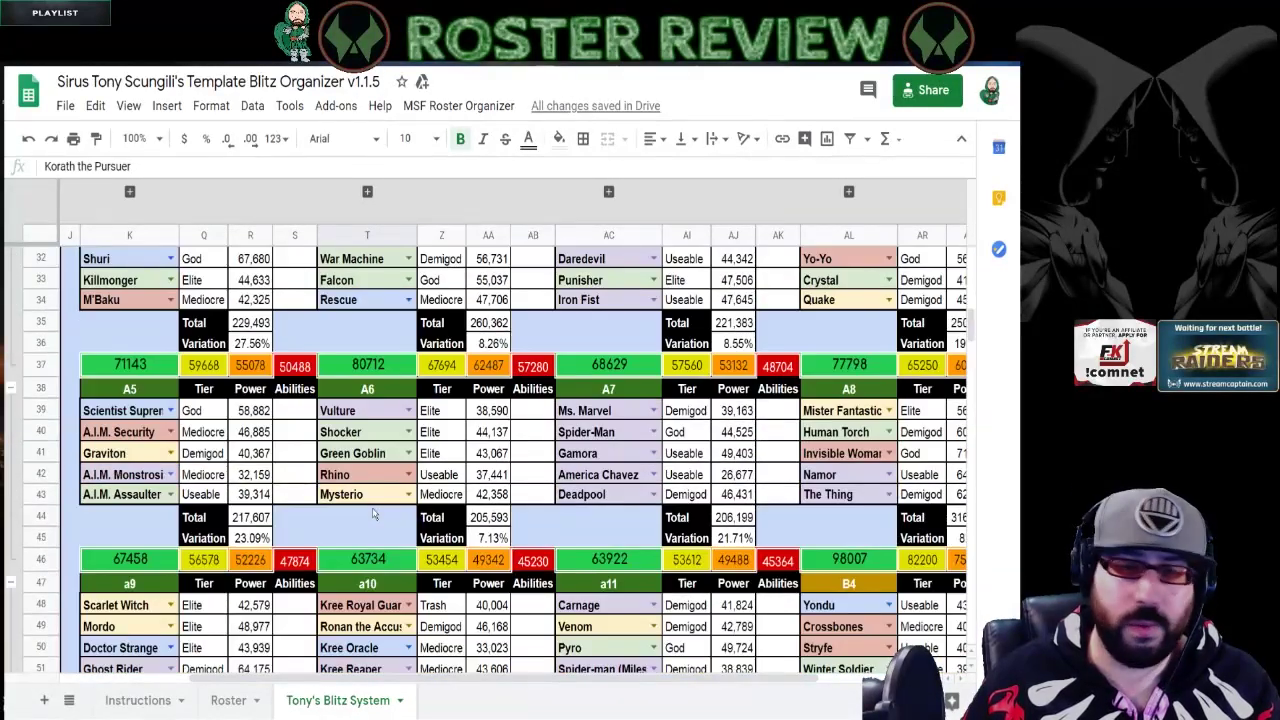
scroll(372, 513, down, 3)
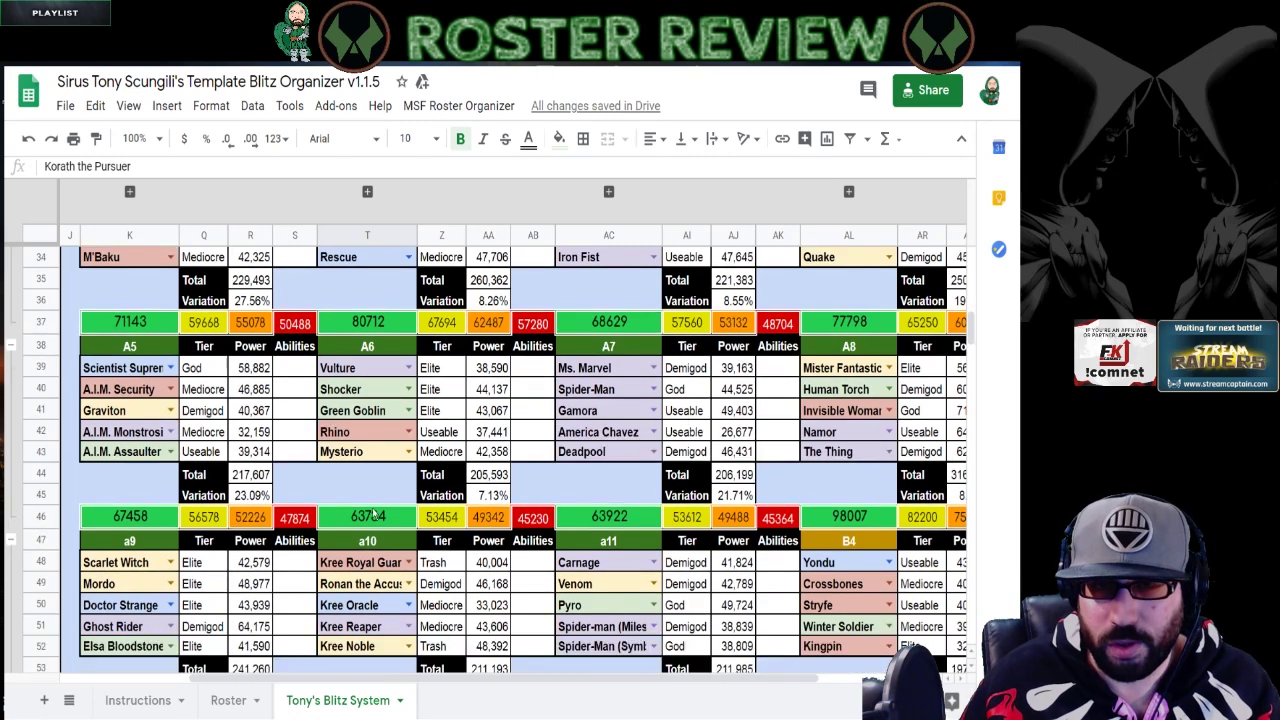
scroll(373, 514, down, 1)
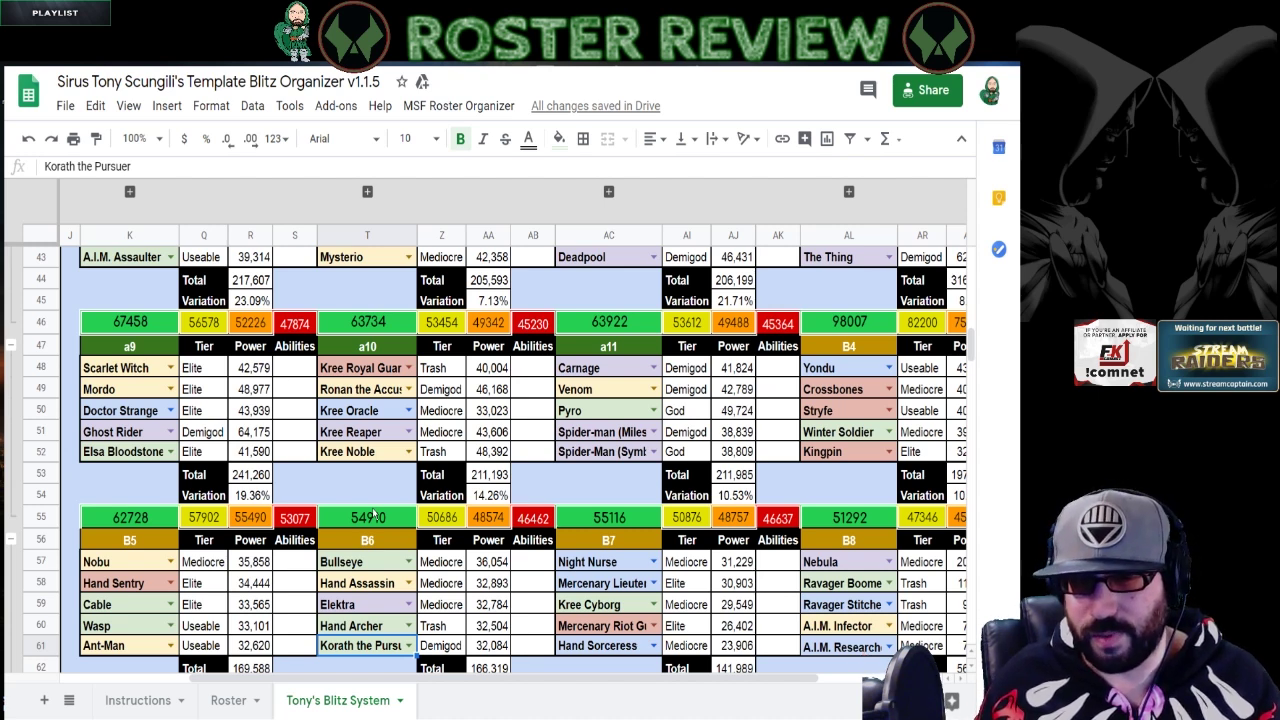
scroll(372, 515, down, 5)
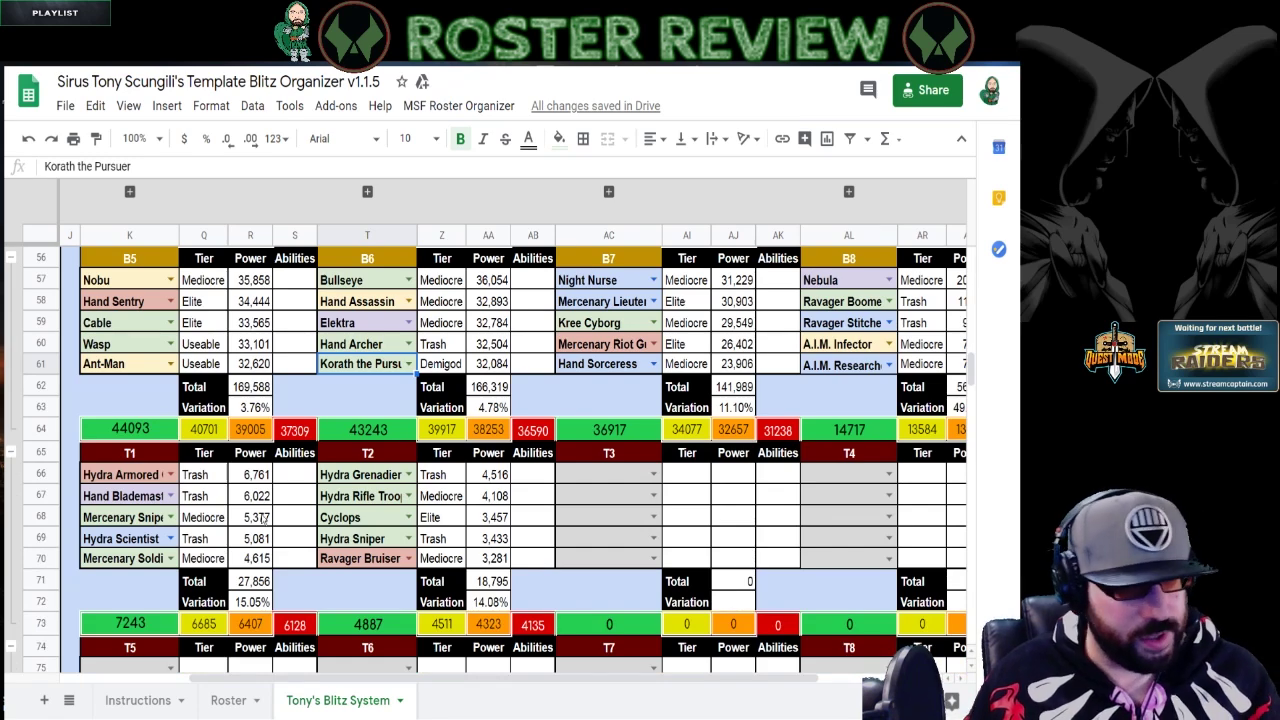
- Read the Personal Rotation table in the Rotation Information section, including its team order and charges
scroll(282, 530, down, 5)
scroll(282, 530, down, 5)
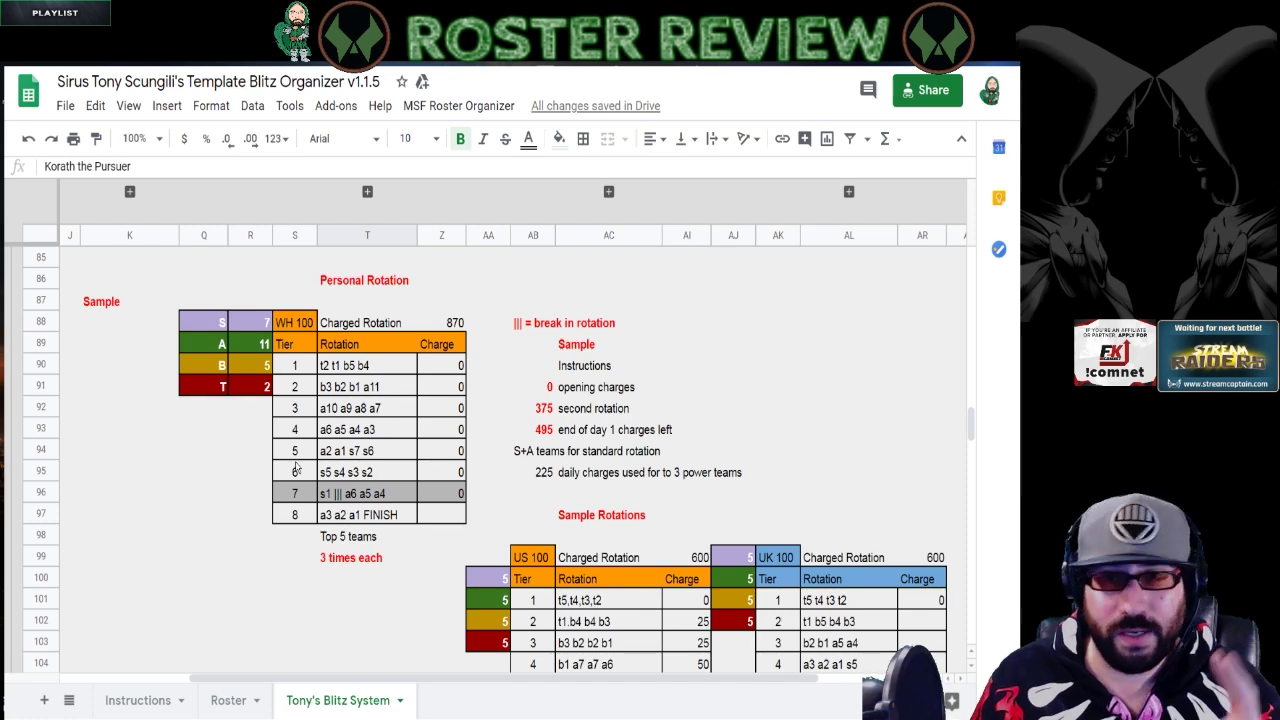
scroll(230, 405, up, 5)
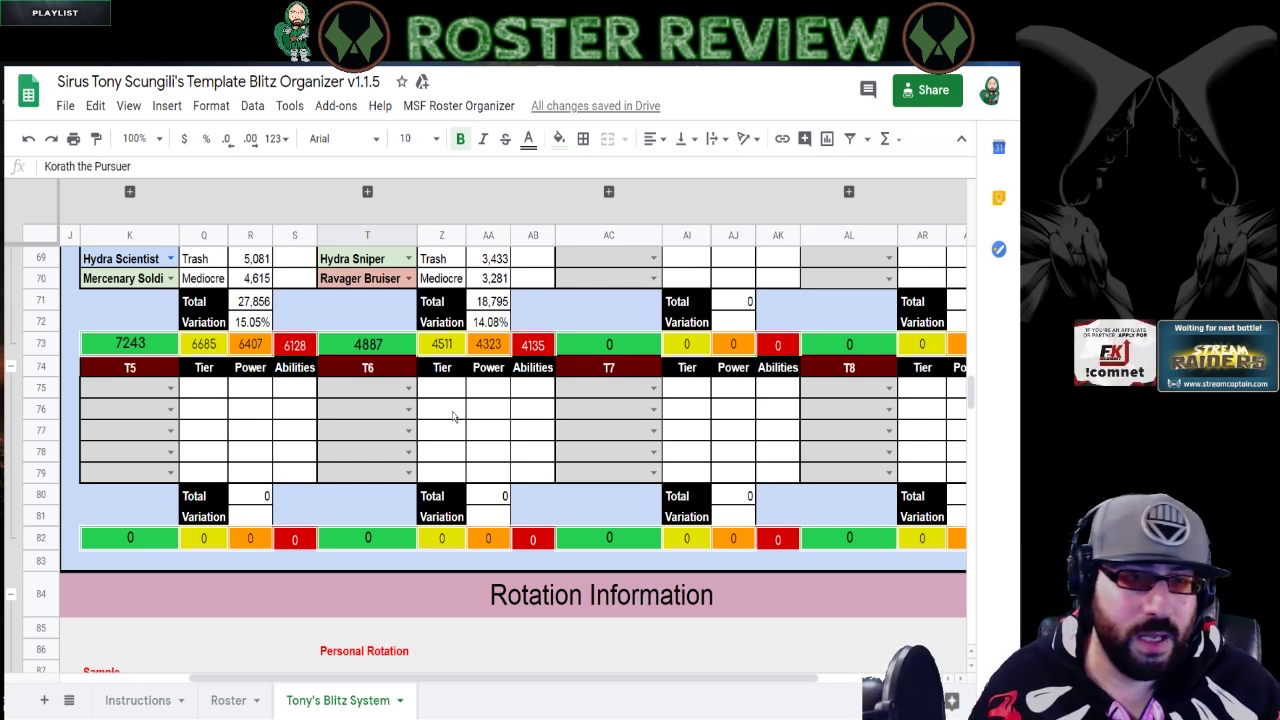
- Inspect the expected points per rotation in the Tier By Color table, from Perfect to Very Bad Luck
scroll(290, 405, up, 15)
scroll(284, 433, up, 6)
click(732, 364)
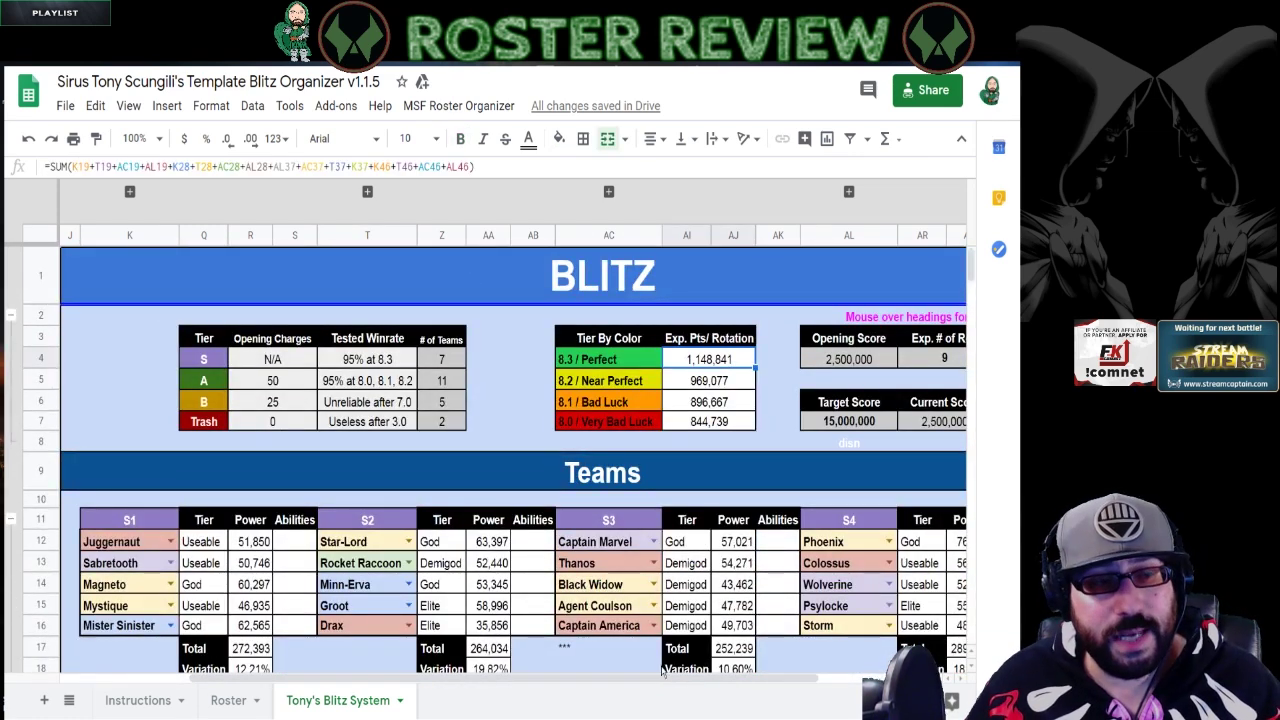
scroll(664, 667, right, 3)
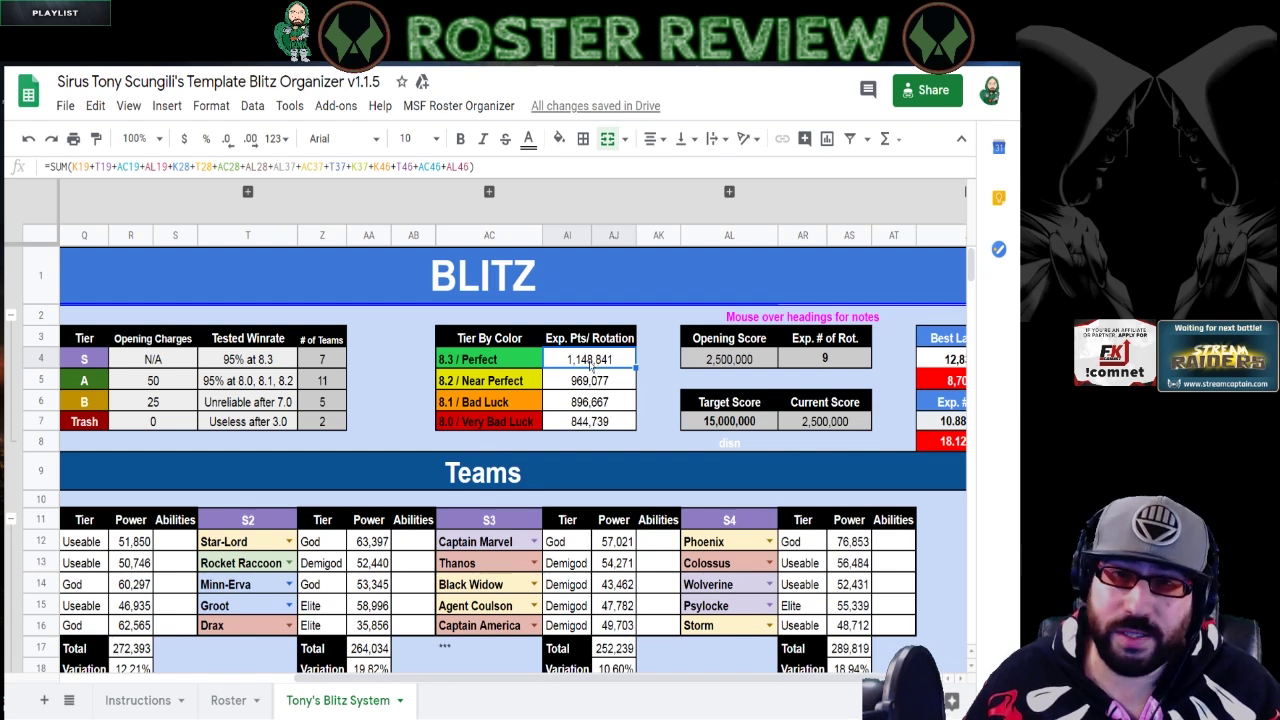
click(585, 427)
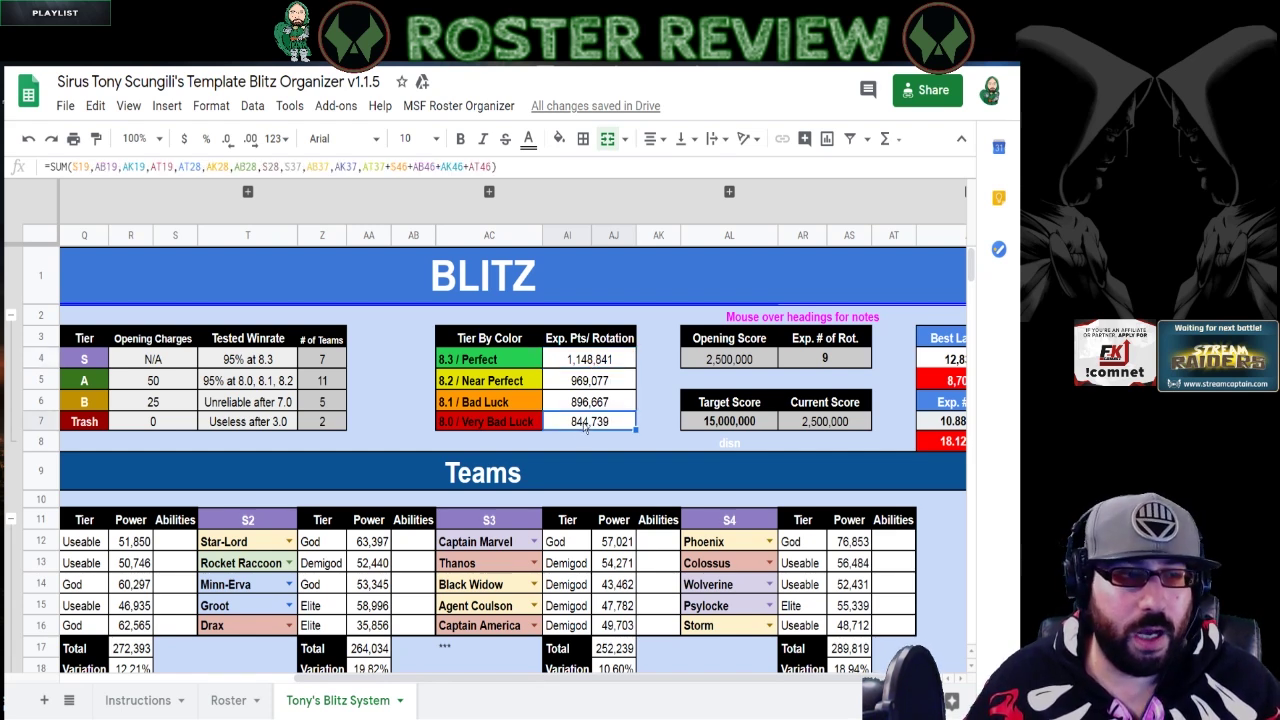
click(600, 398)
click(603, 383)
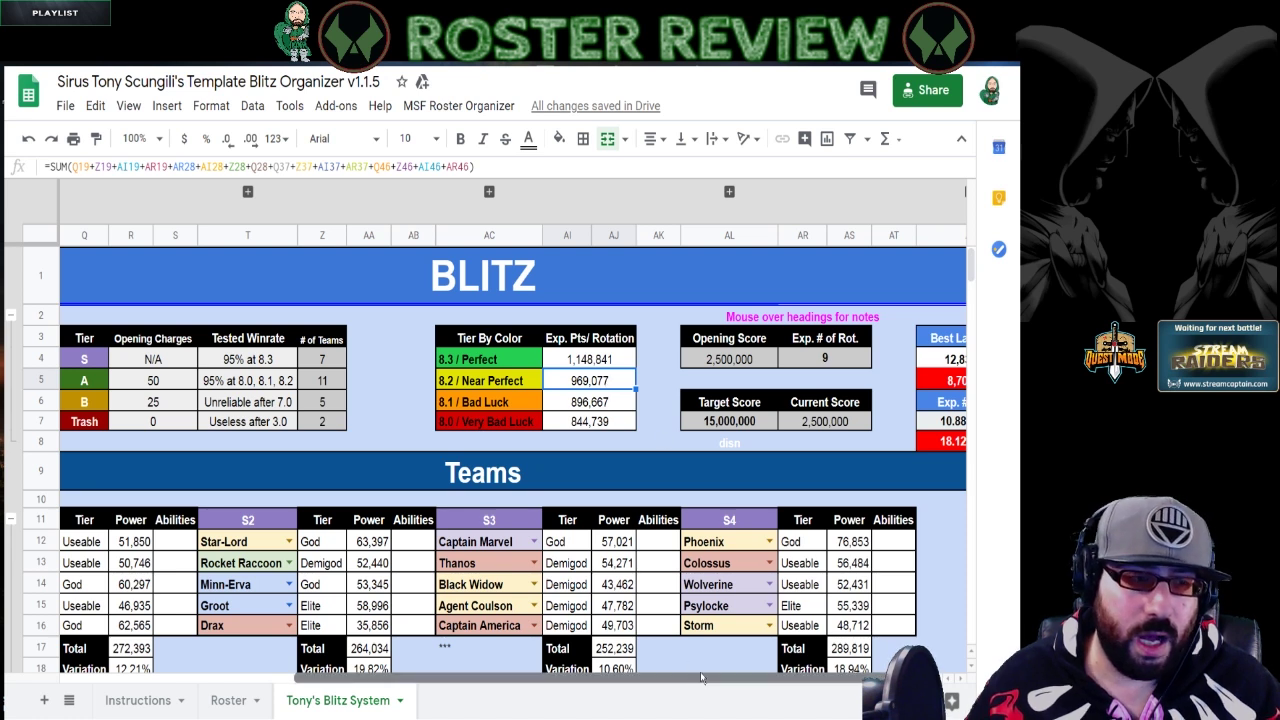
- Check the opening score, expected number of rotations and Best Lazy Score against the Perfect and Very Bad Luck expected points
drag(690, 678, 745, 677)
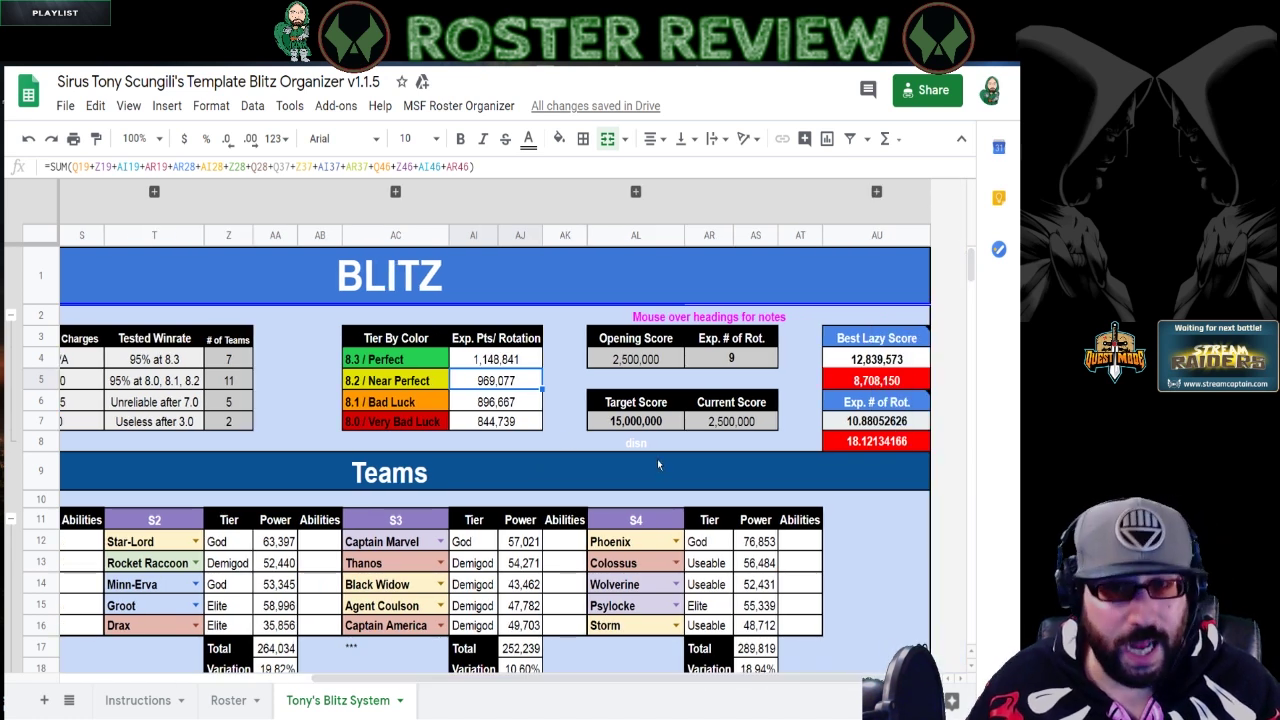
click(632, 362)
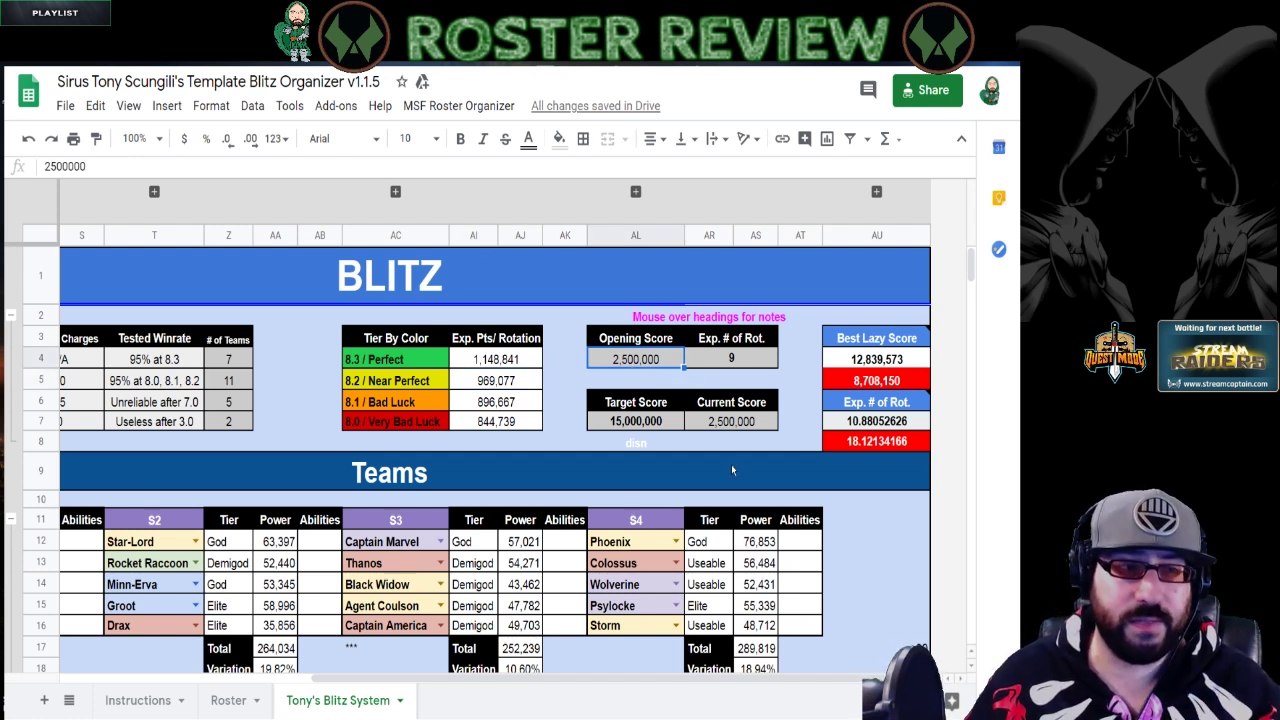
click(742, 364)
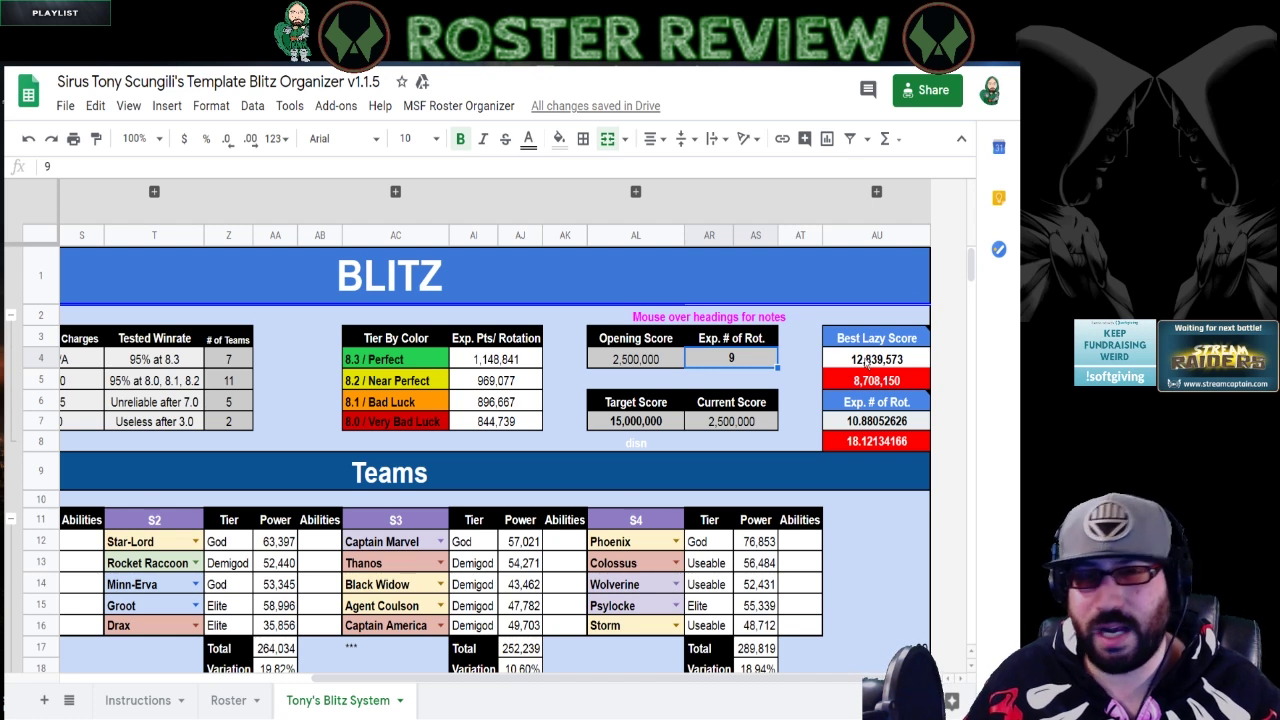
click(866, 362)
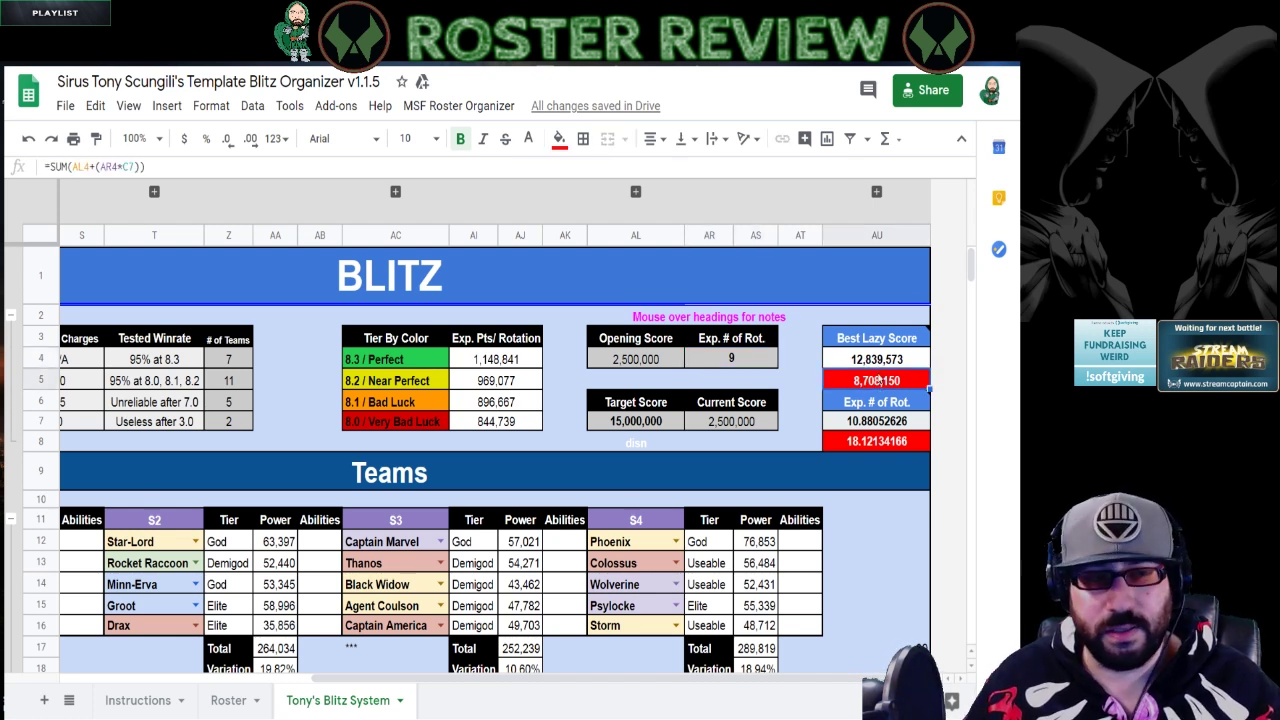
click(516, 368)
click(514, 424)
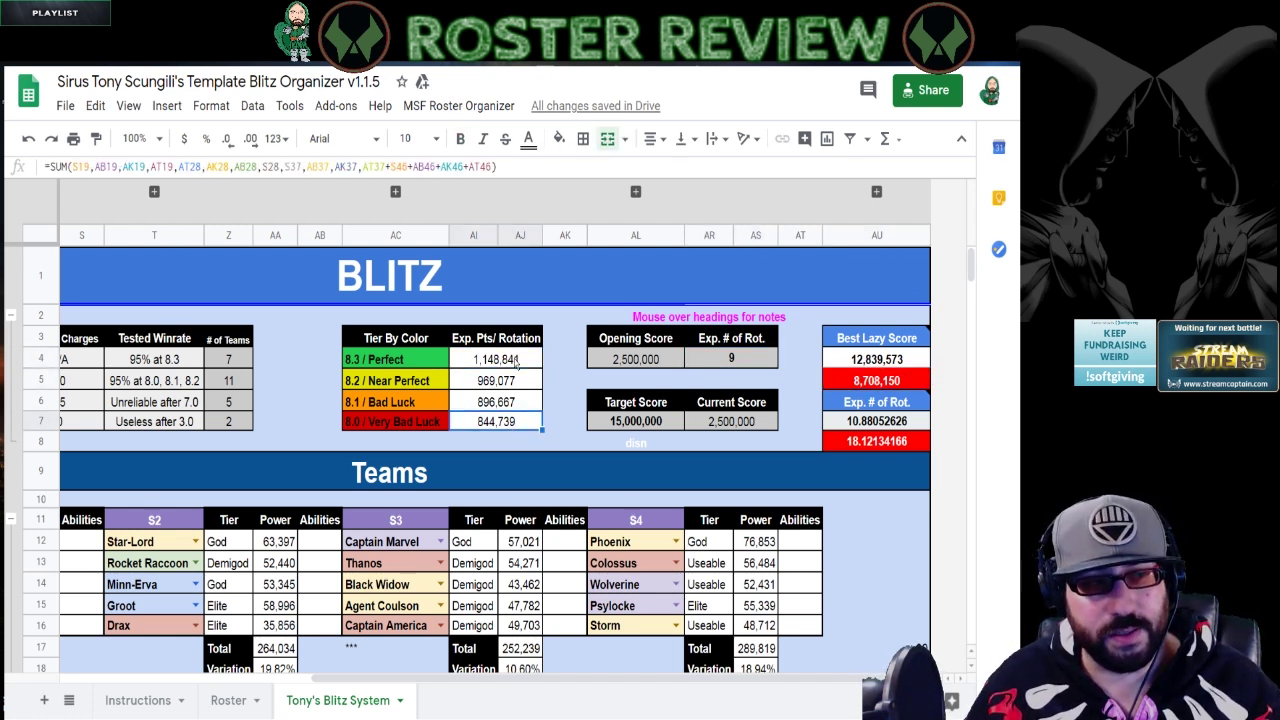
- Try 12 as the expected number of rotations for the lazy score estimate, and restore it to 9
click(729, 362)
text(12)
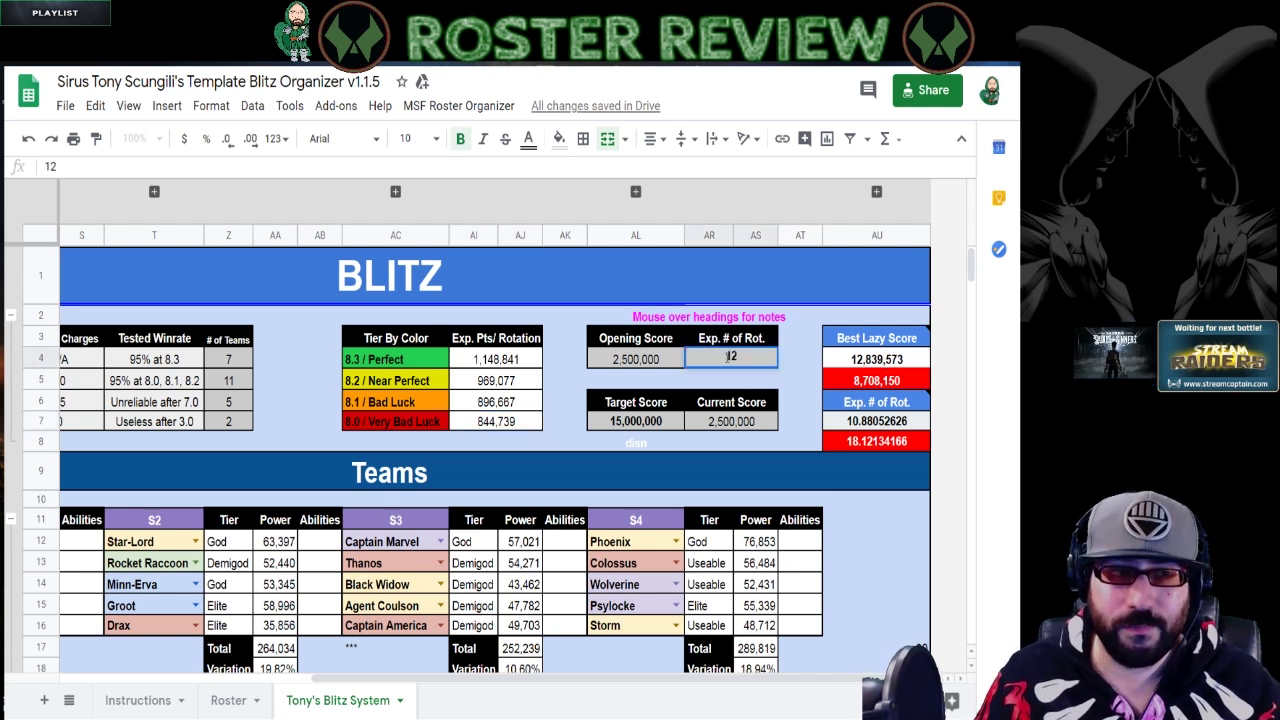
key(Return)
click(729, 362)
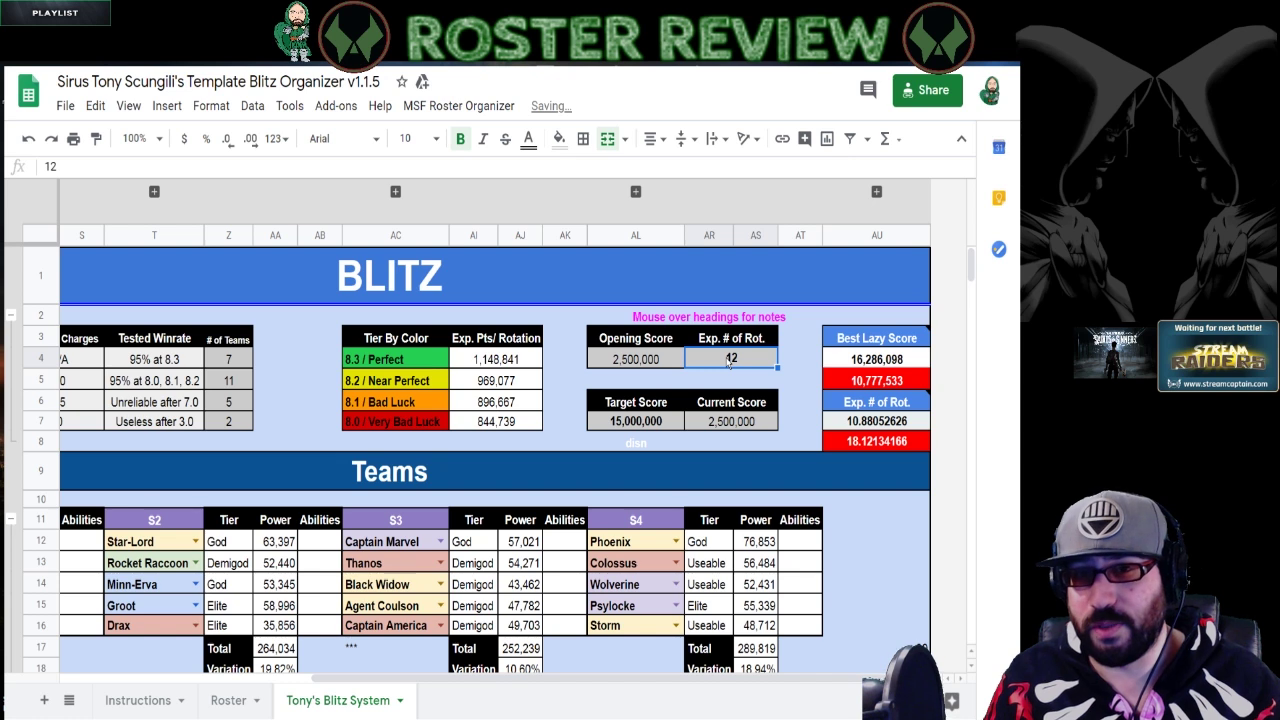
text(9)
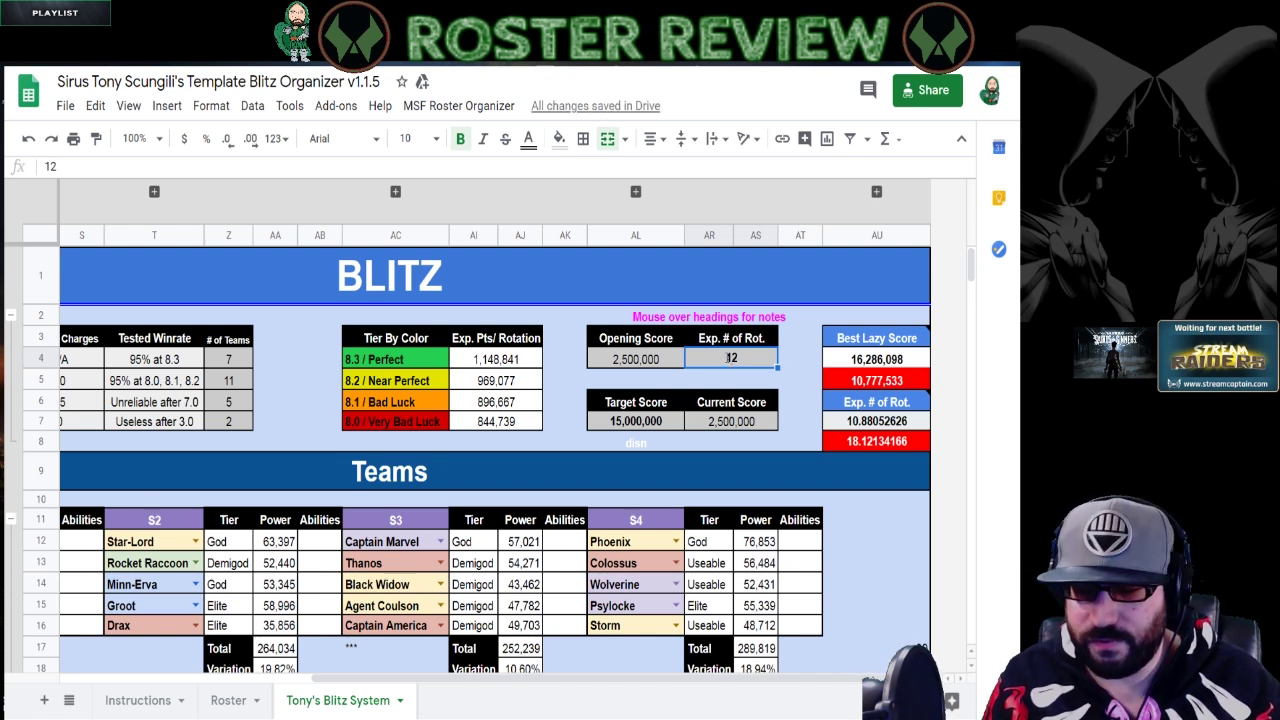
key(Return)
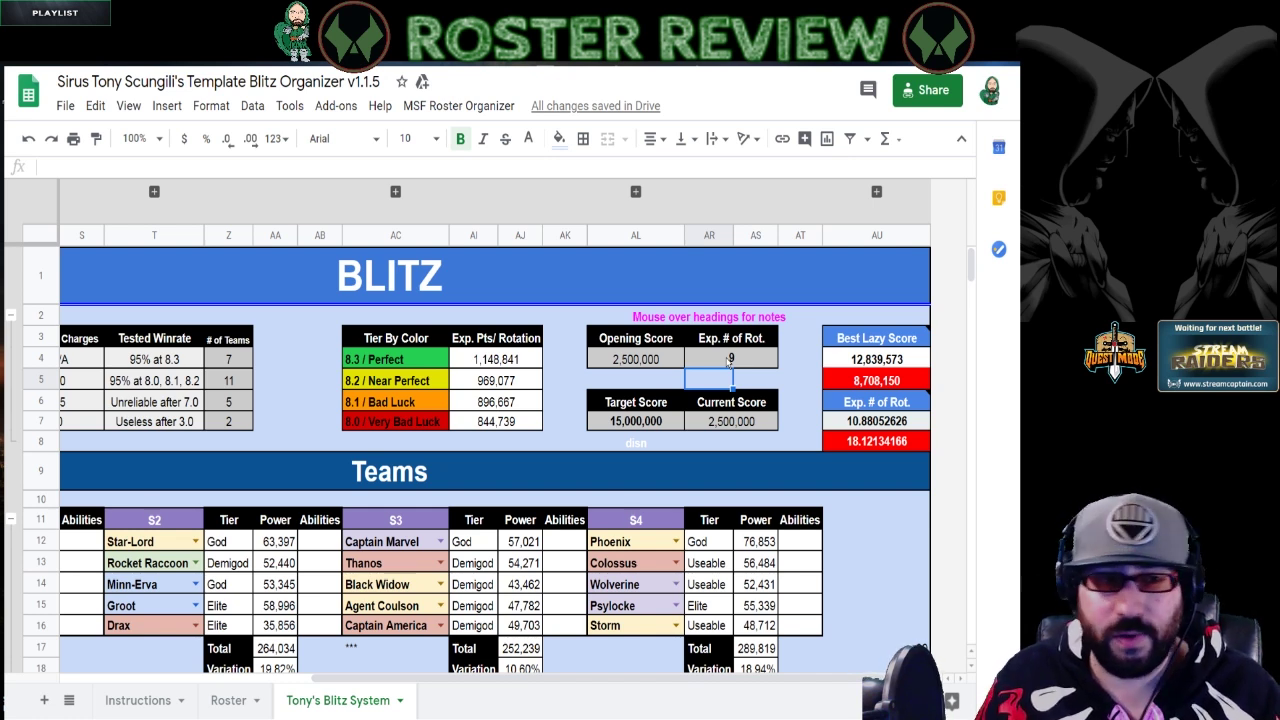
- Check the target score and current score against the two expected rotation estimates and their formulas
click(627, 425)
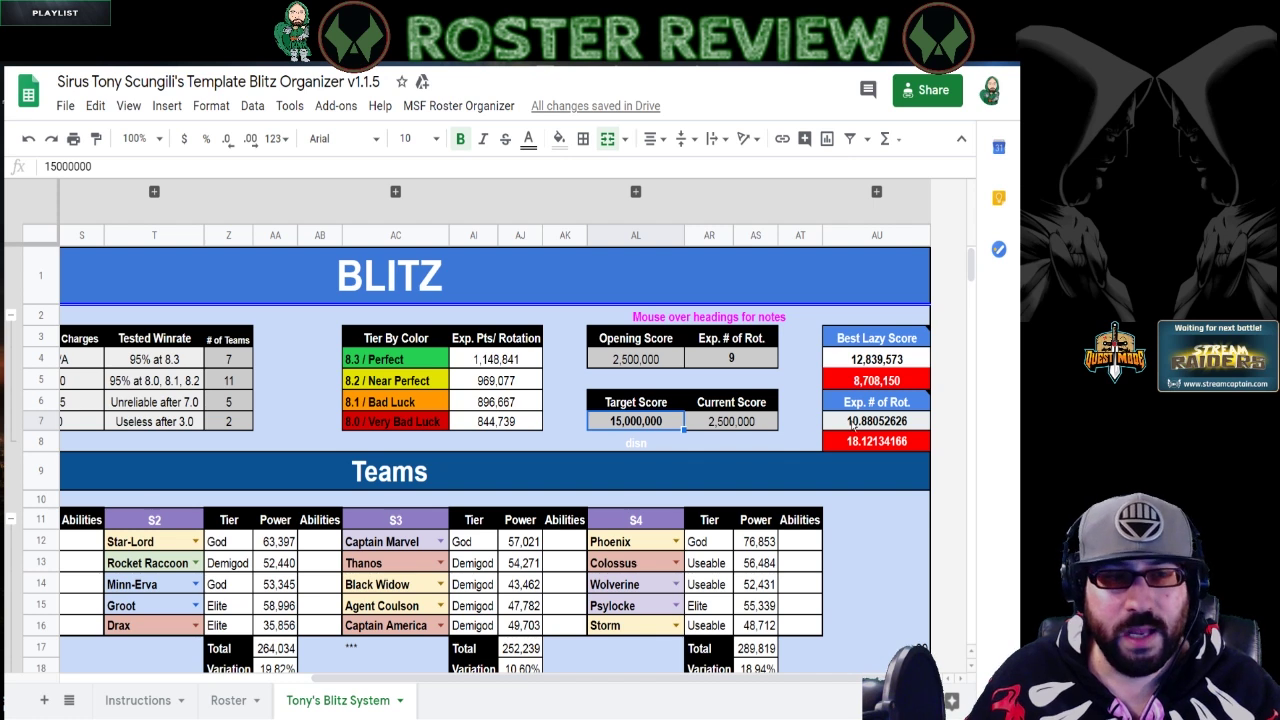
click(752, 423)
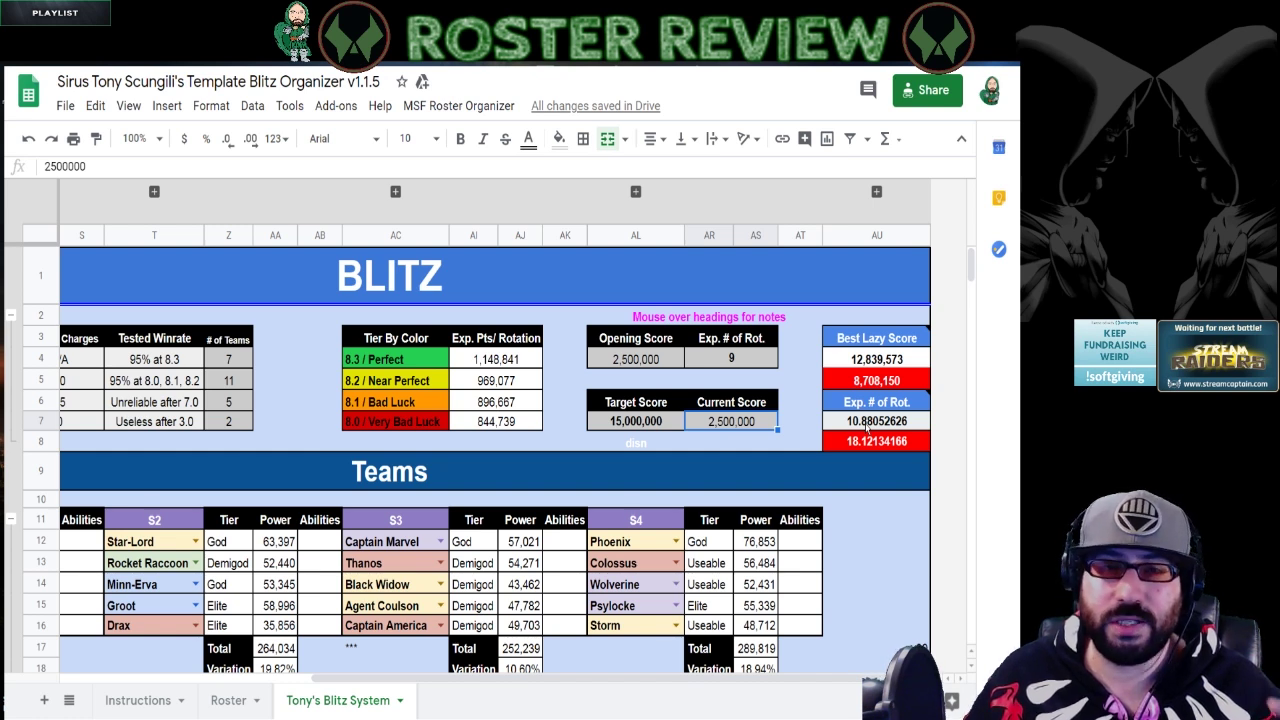
click(867, 421)
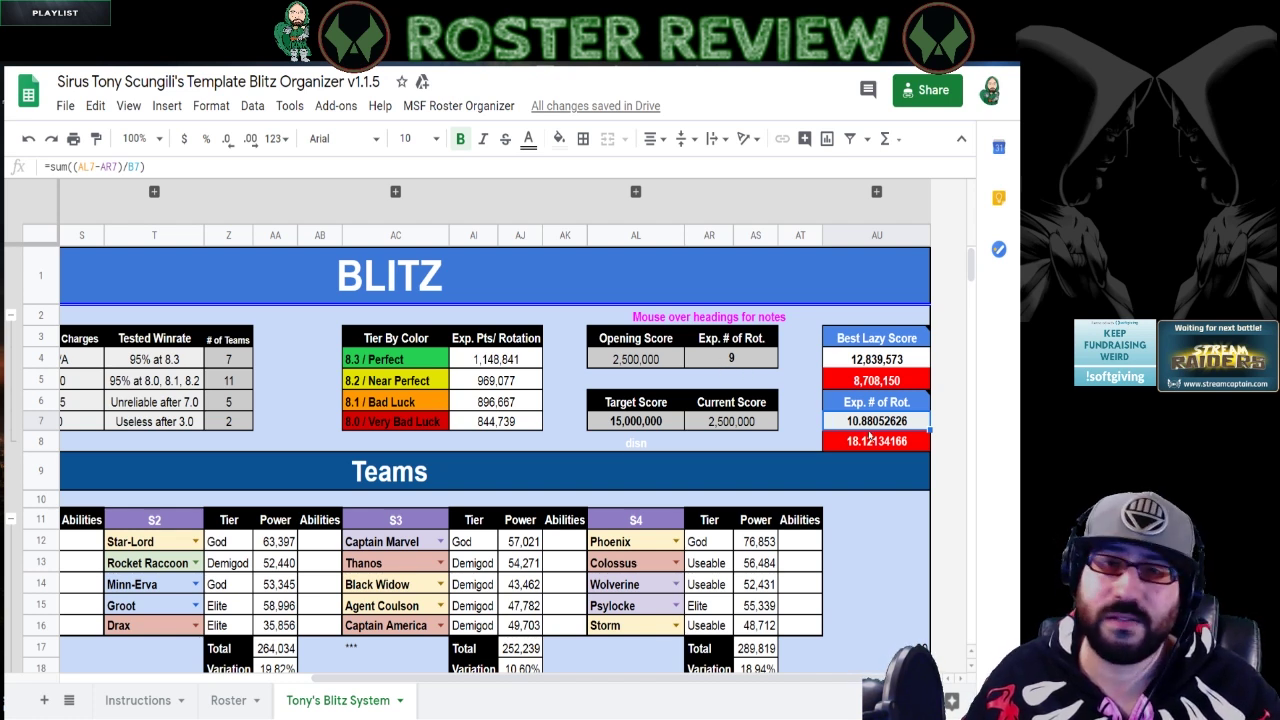
click(867, 442)
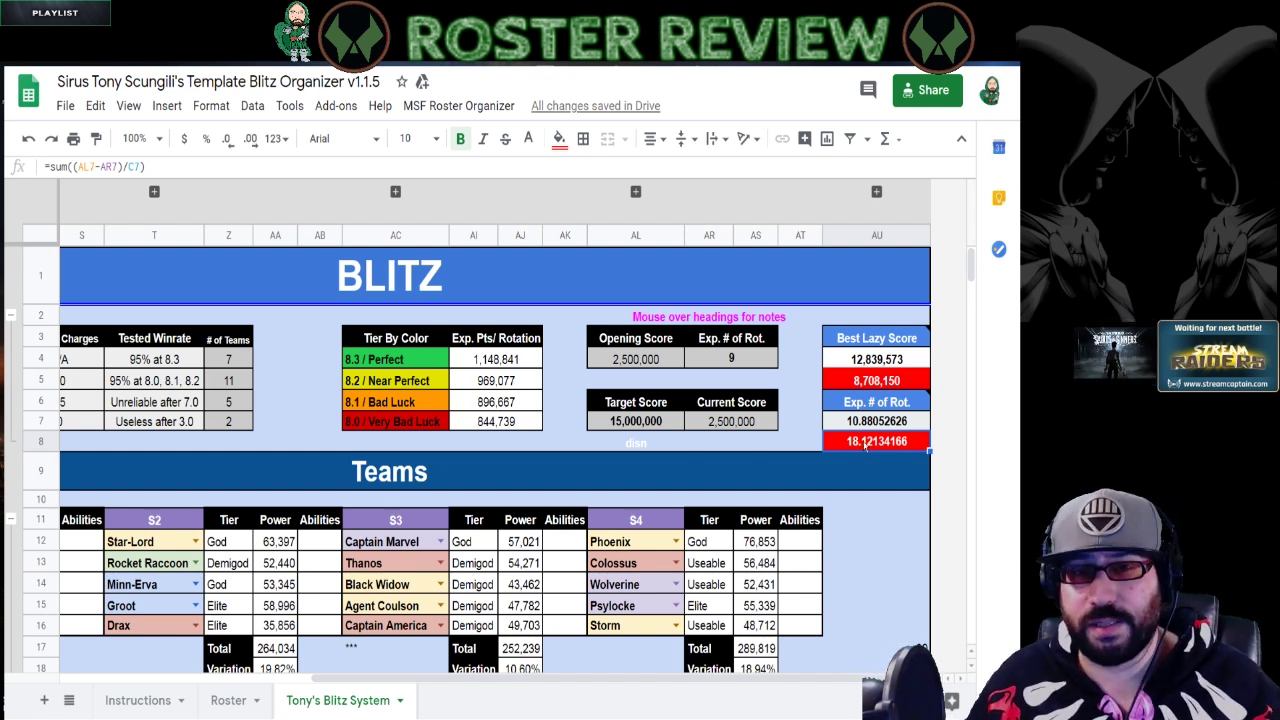
- Try 5,000,000 as the current score for the expected rotations estimate, and restore it to 2,500,000
click(714, 428)
text(5000000)
key(Return)
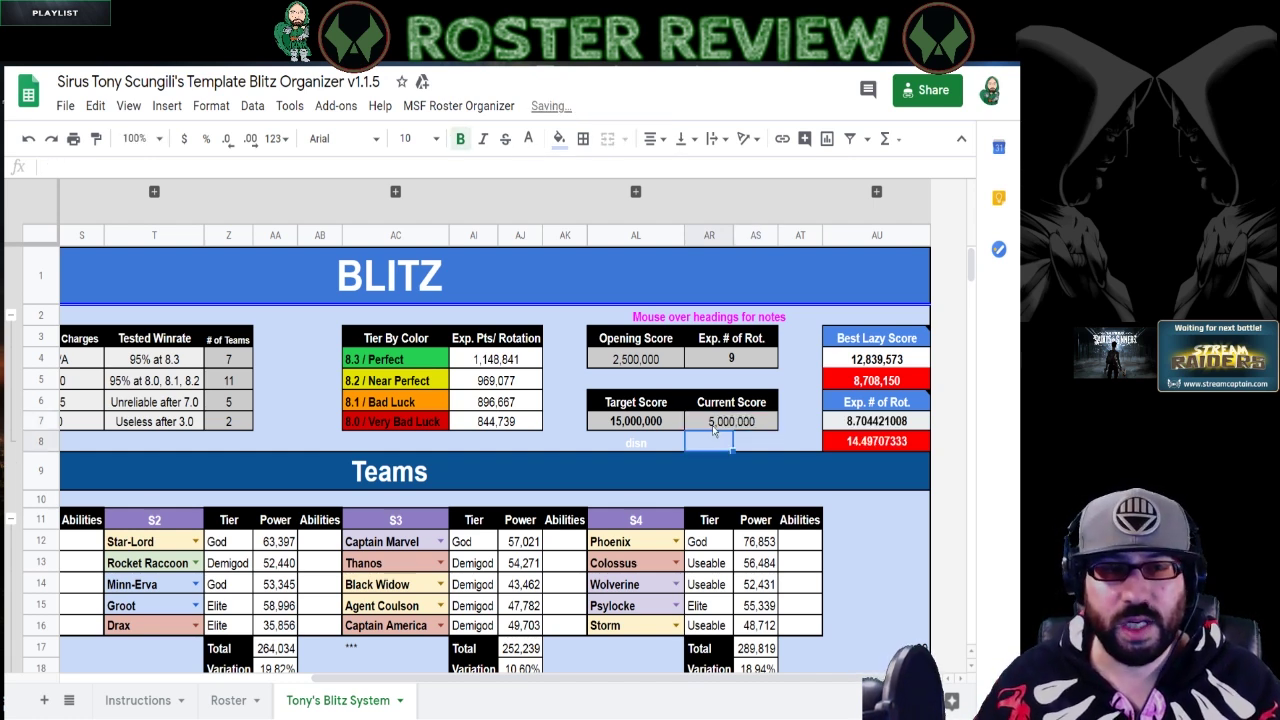
click(858, 424)
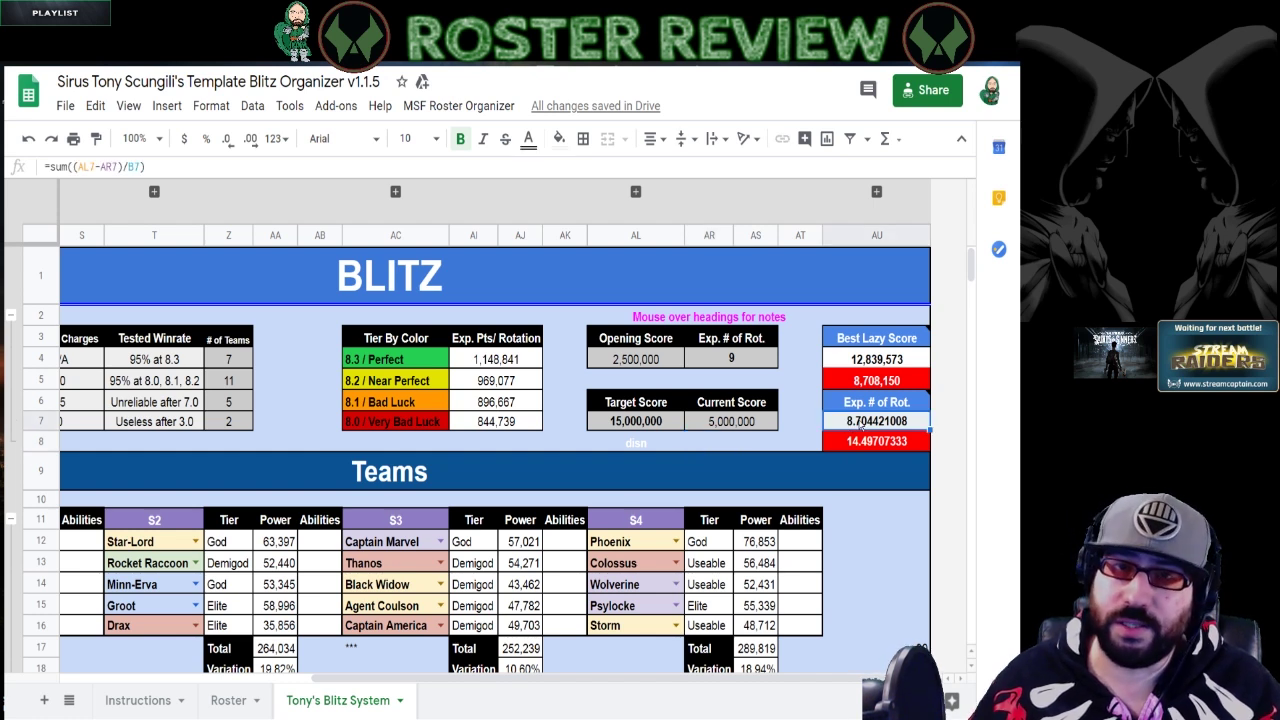
click(756, 426)
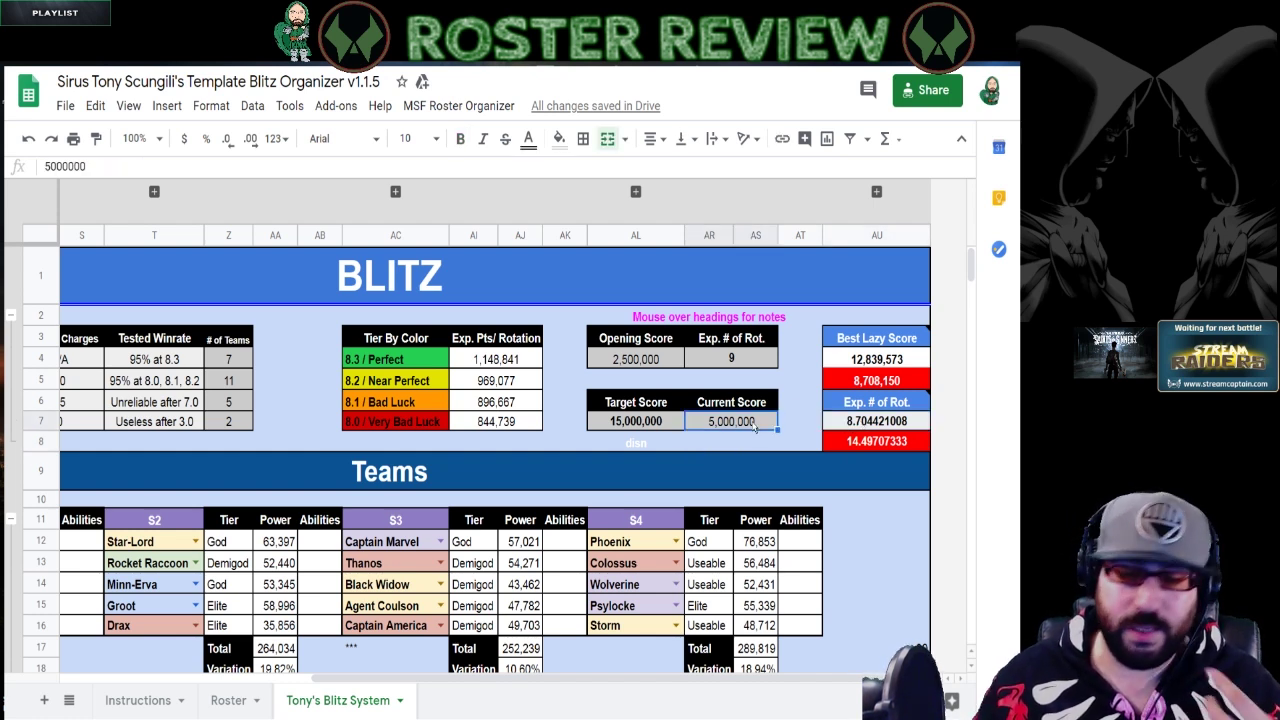
text(25000000)
key(Return)
click(756, 421)
text(2500000)
key(Return)
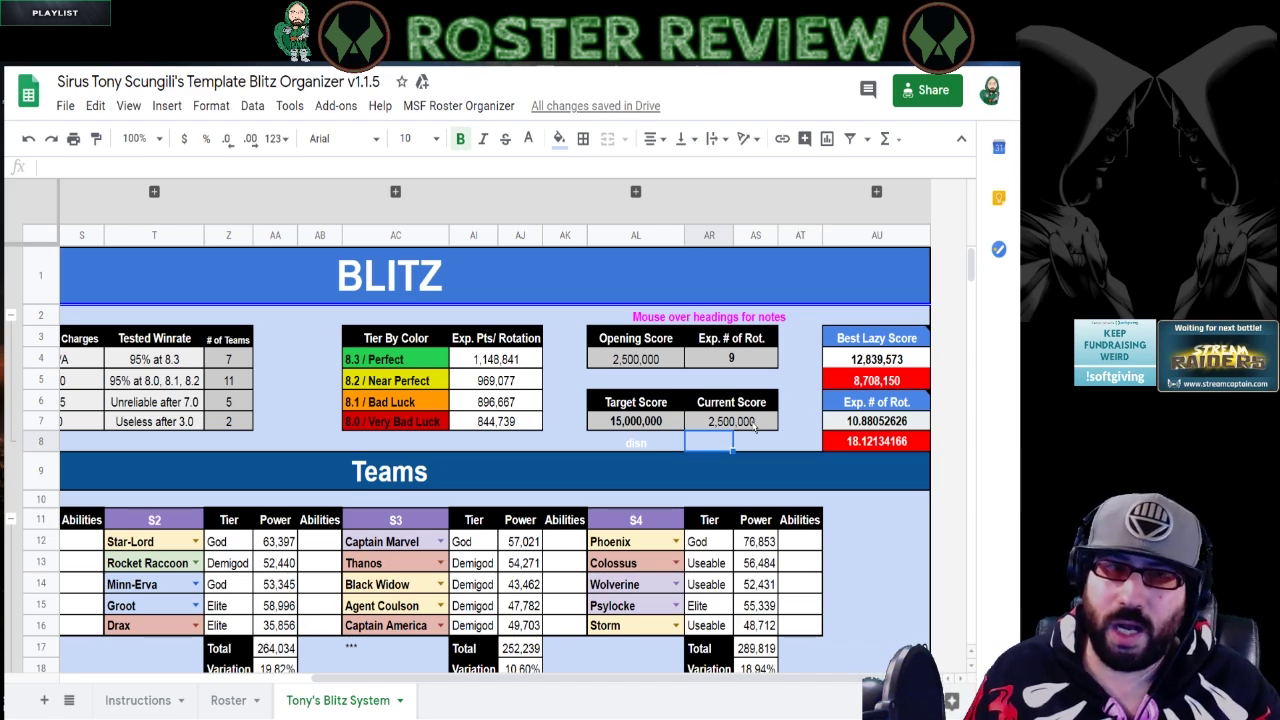
- Inspect the A5 to a11 team line-ups and select the A6 team's members from Vulture to Mysterio
scroll(588, 380, down, 8)
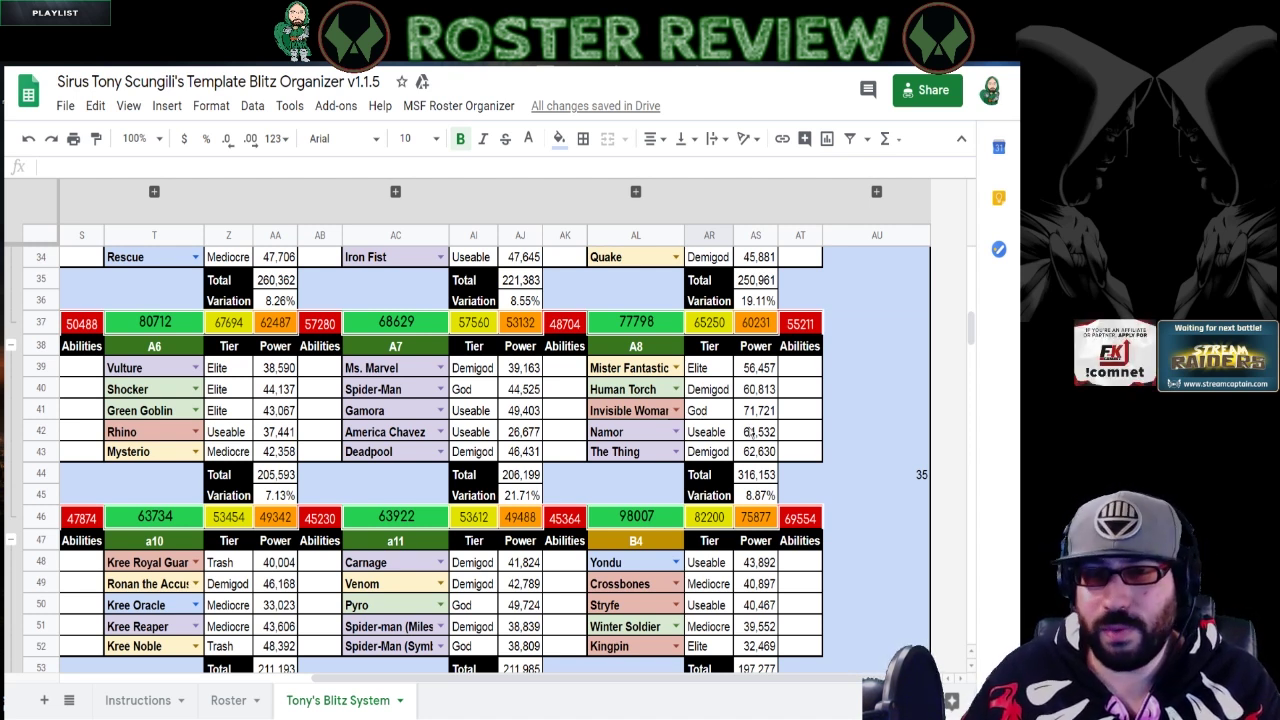
drag(784, 686, 688, 681)
scroll(614, 422, down, 1)
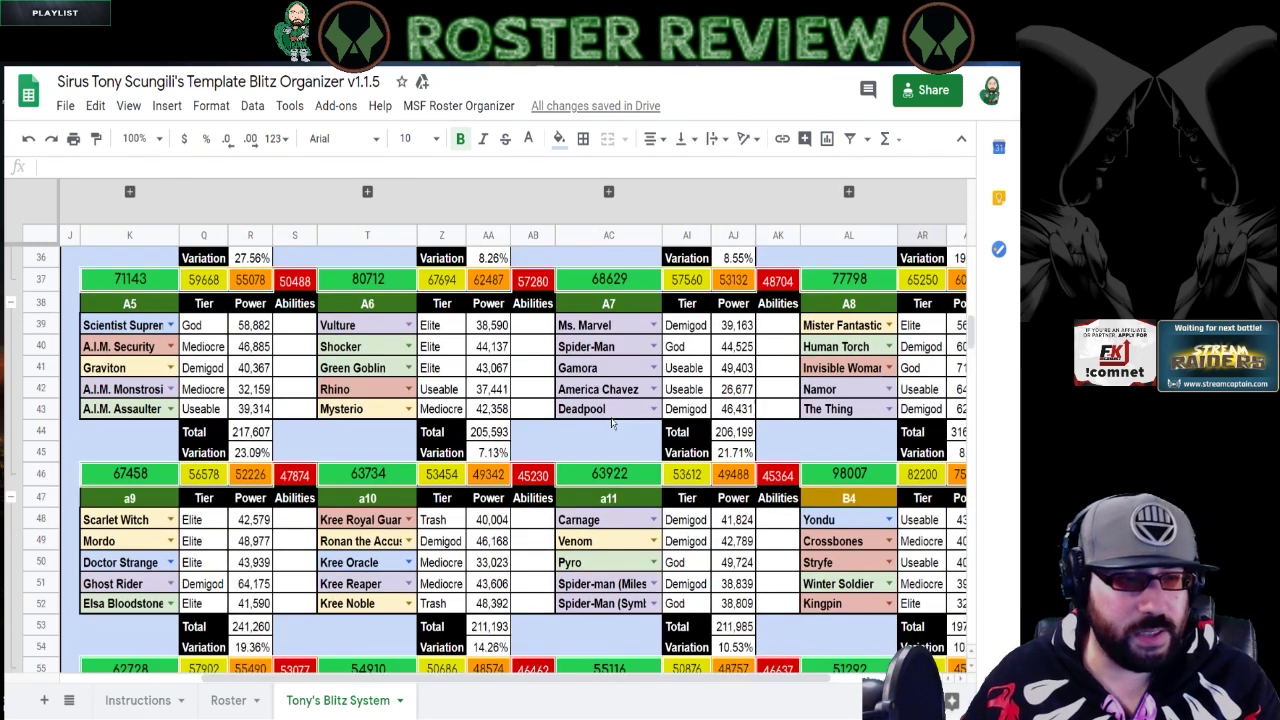
scroll(381, 539, down, 2)
scroll(470, 507, up, 3)
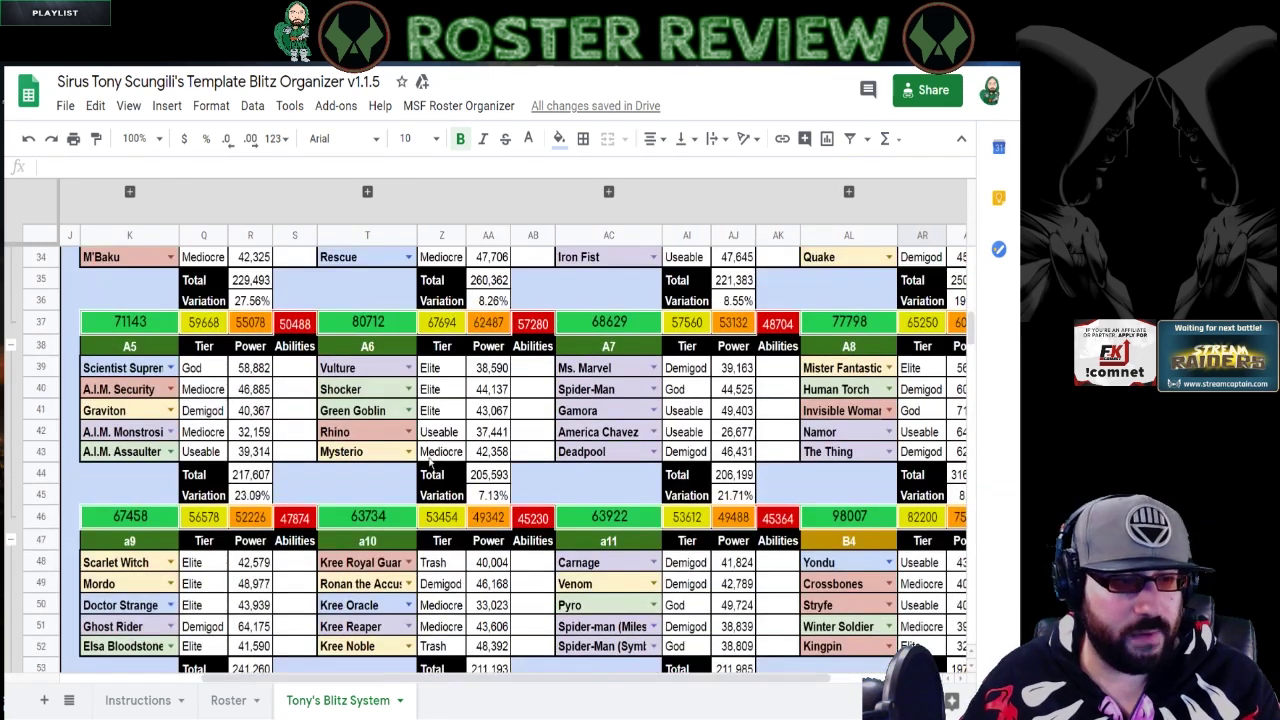
click(358, 370)
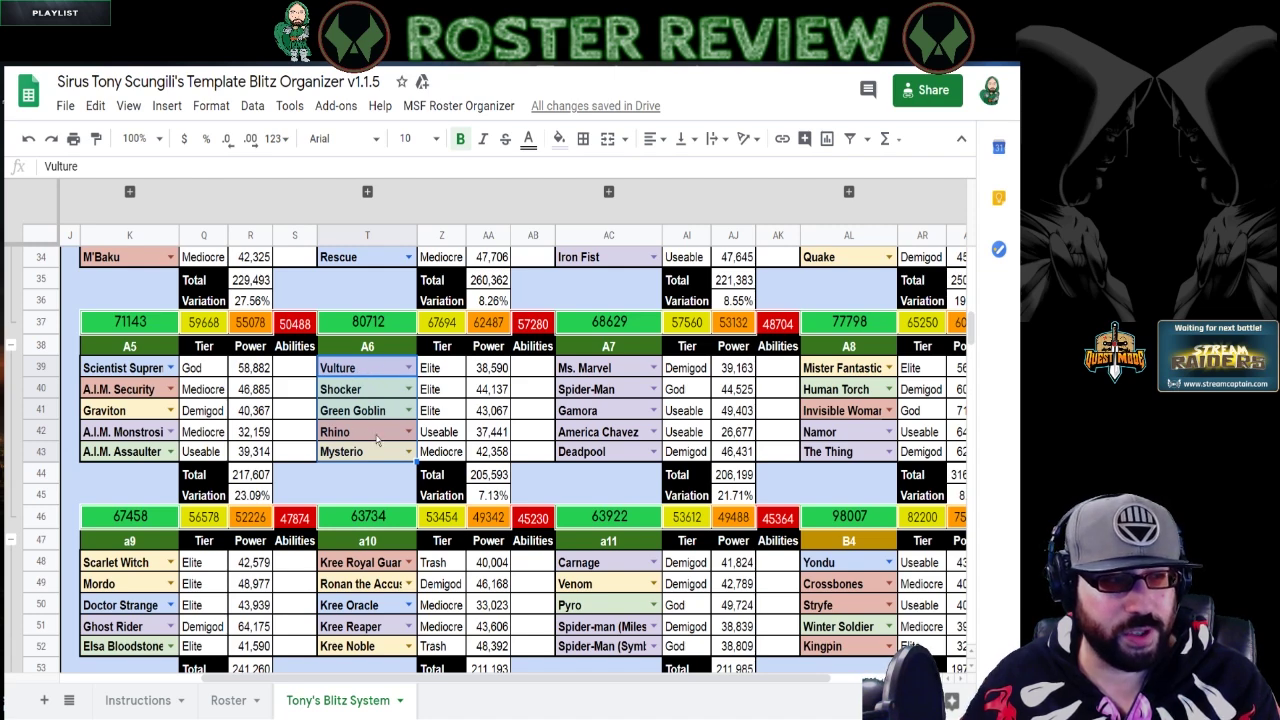
- Compare line-ups, power totals and variation across the A, B and T teams, and return to the S teams
scroll(385, 465, up, 1)
scroll(385, 477, up, 1)
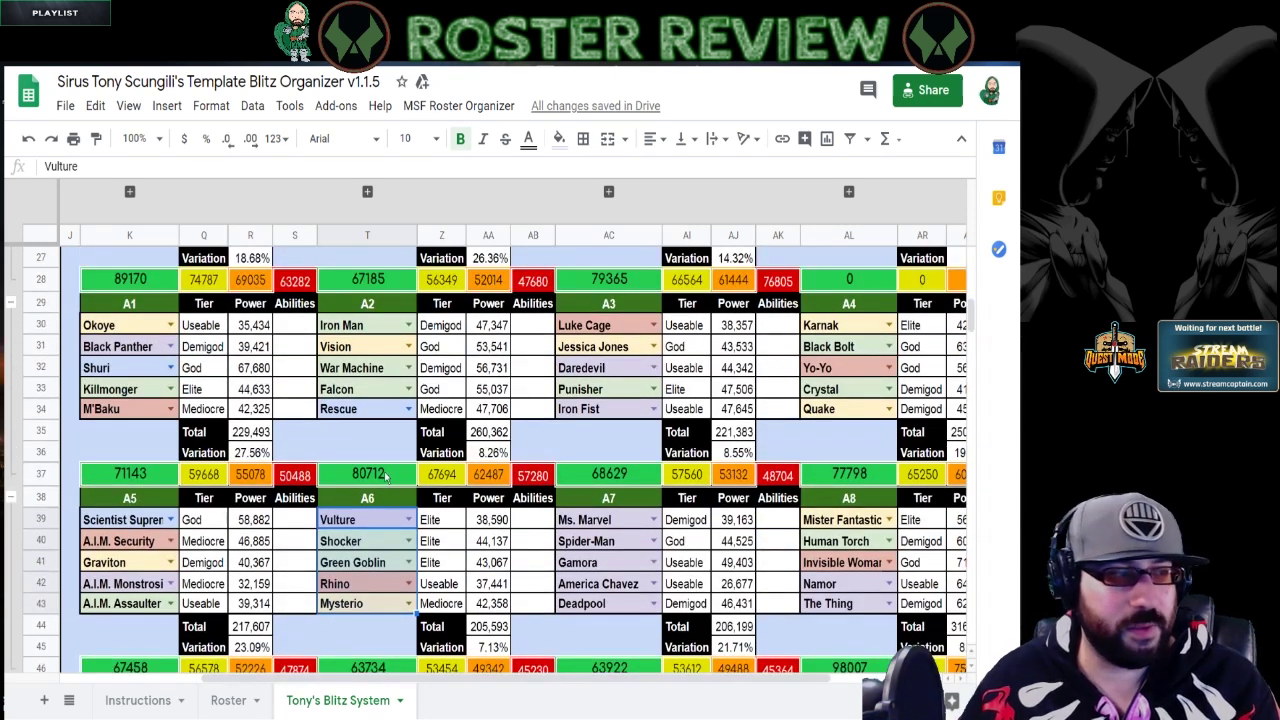
scroll(598, 473, down, 1)
scroll(618, 418, up, 1)
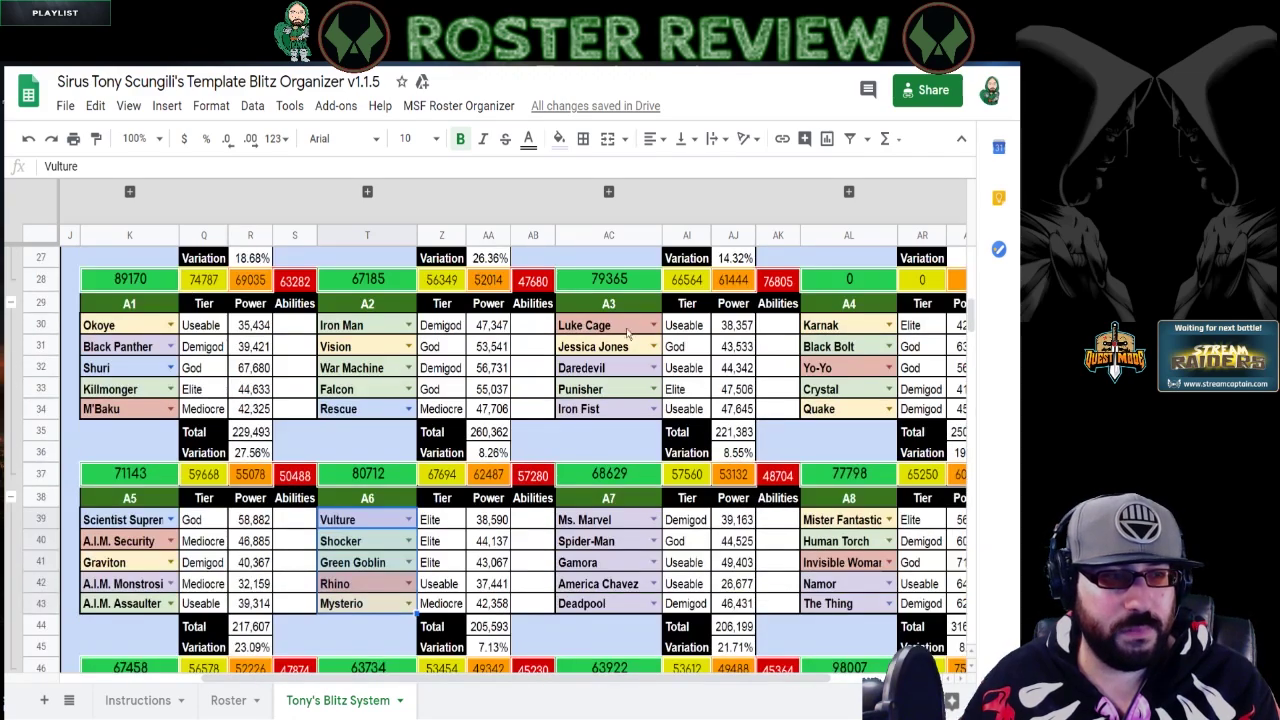
scroll(628, 440, down, 3)
scroll(632, 440, down, 5)
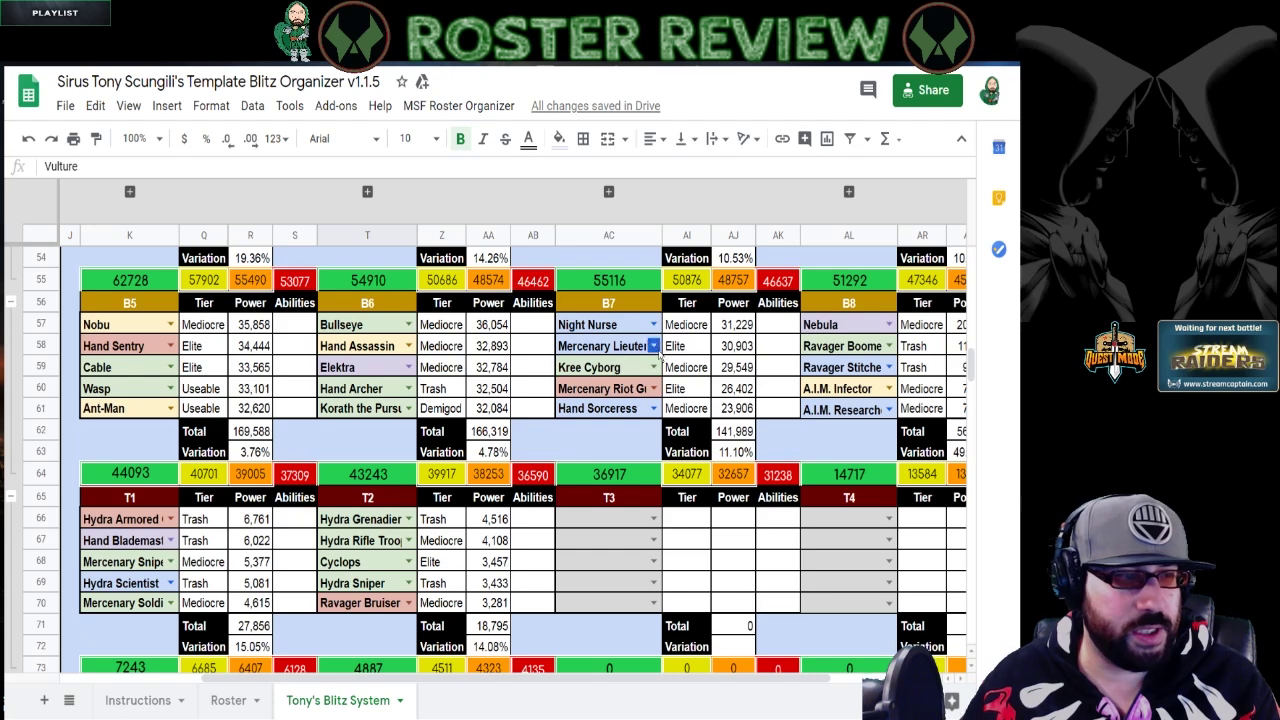
scroll(720, 390, up, 4)
scroll(670, 421, up, 1)
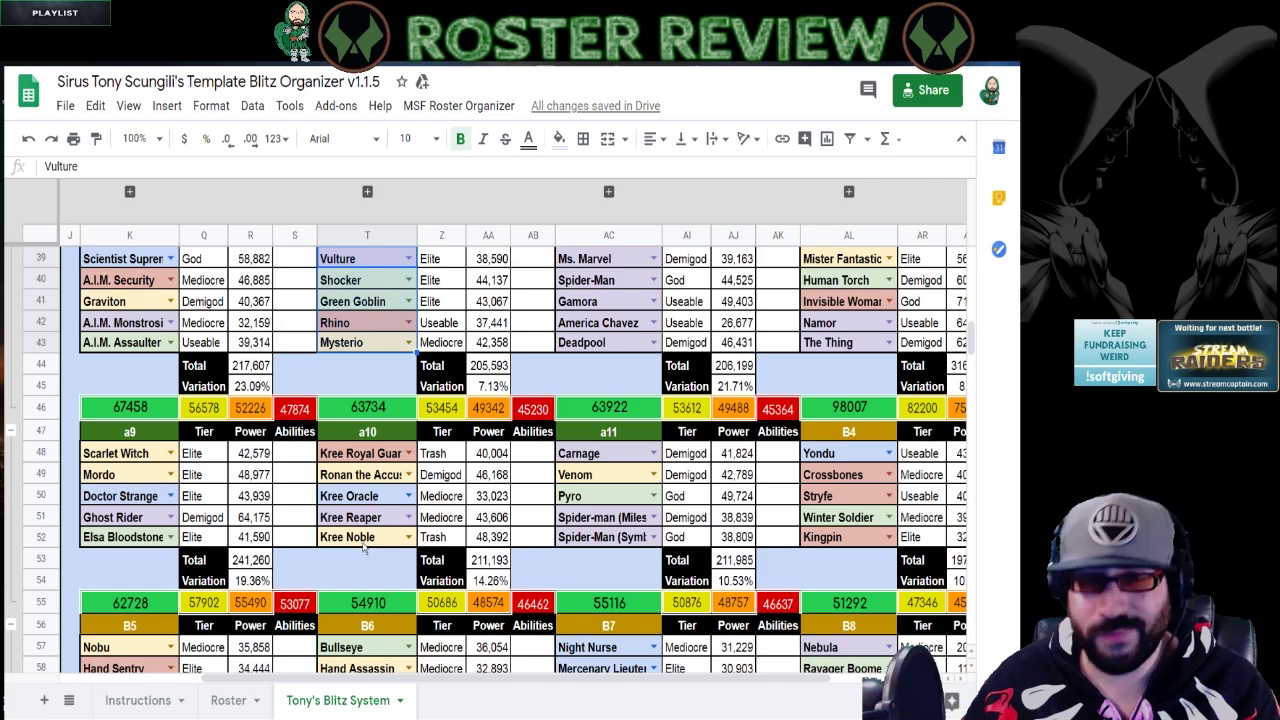
scroll(362, 544, up, 10)
scroll(366, 546, down, 3)
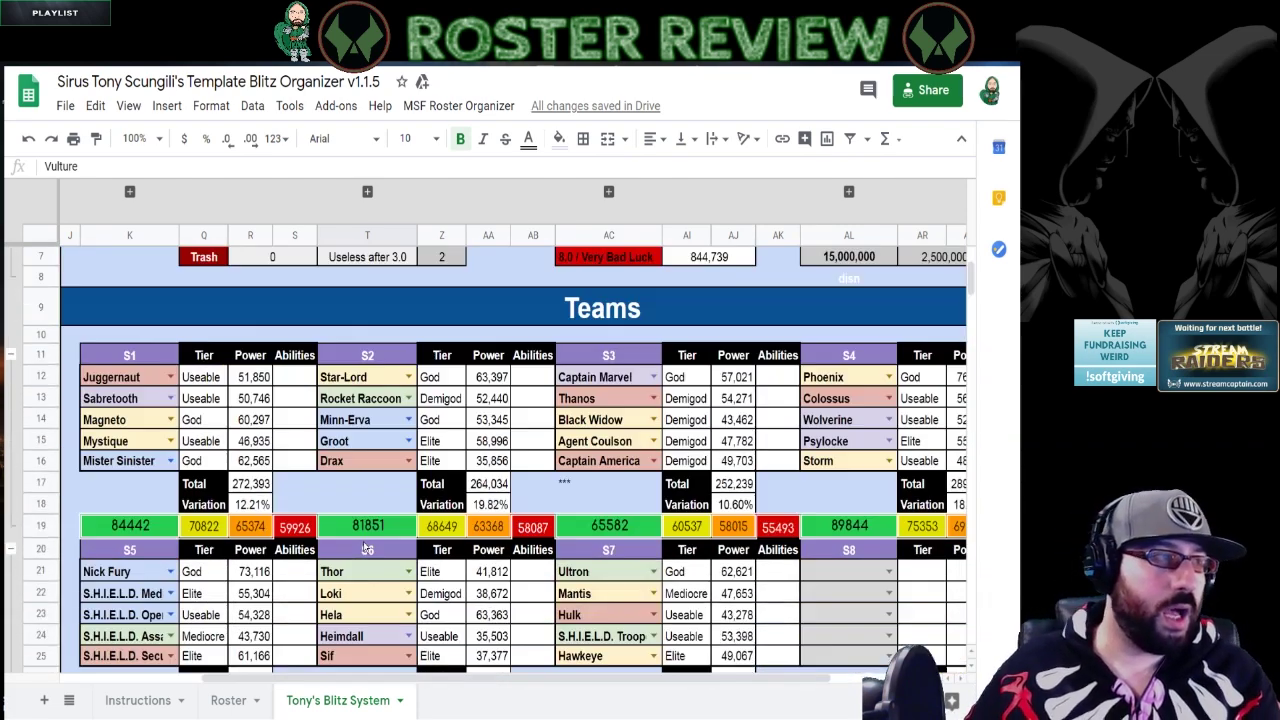